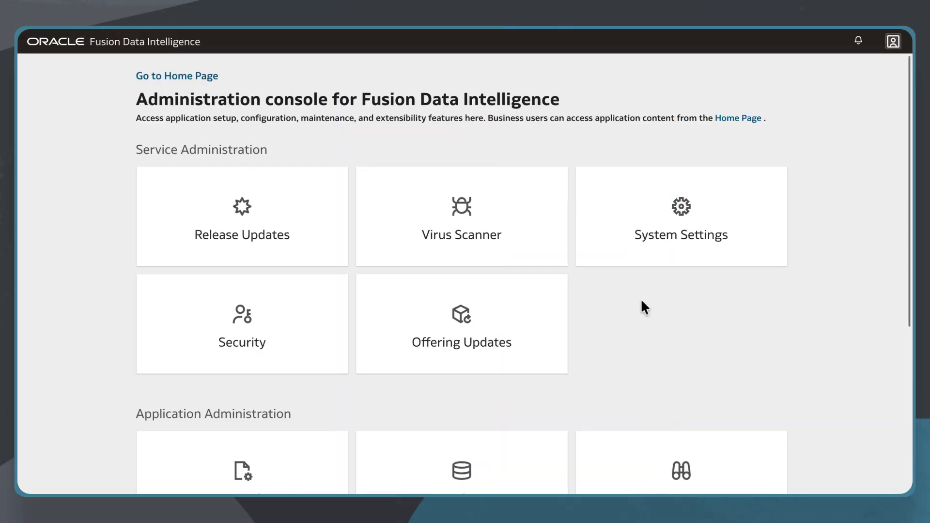
Start editing a logical star in the Semantic Model Extensions Sandbox
scroll(897, 291, down, 3)
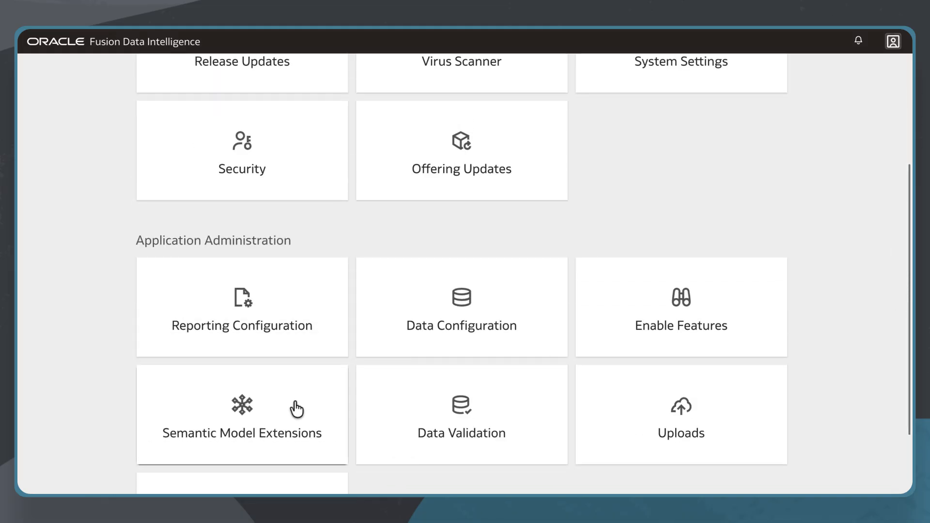
click(296, 409)
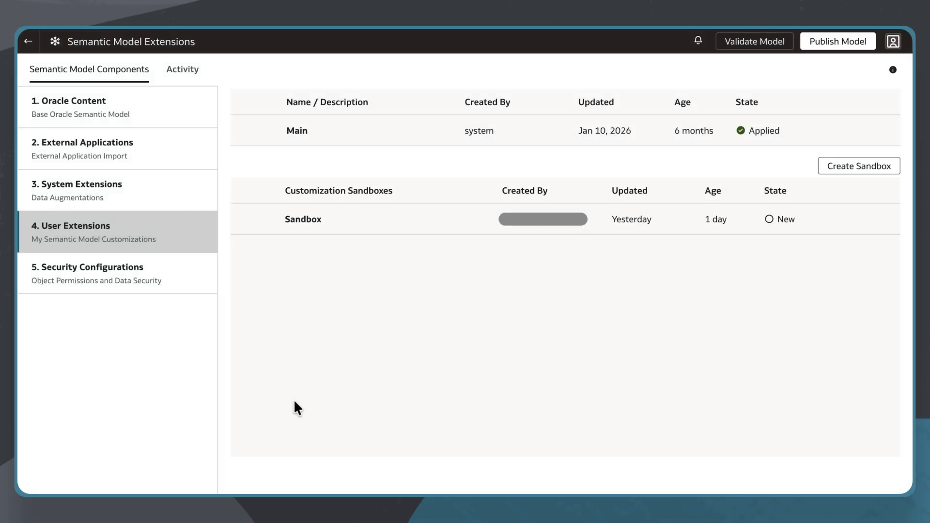
click(329, 227)
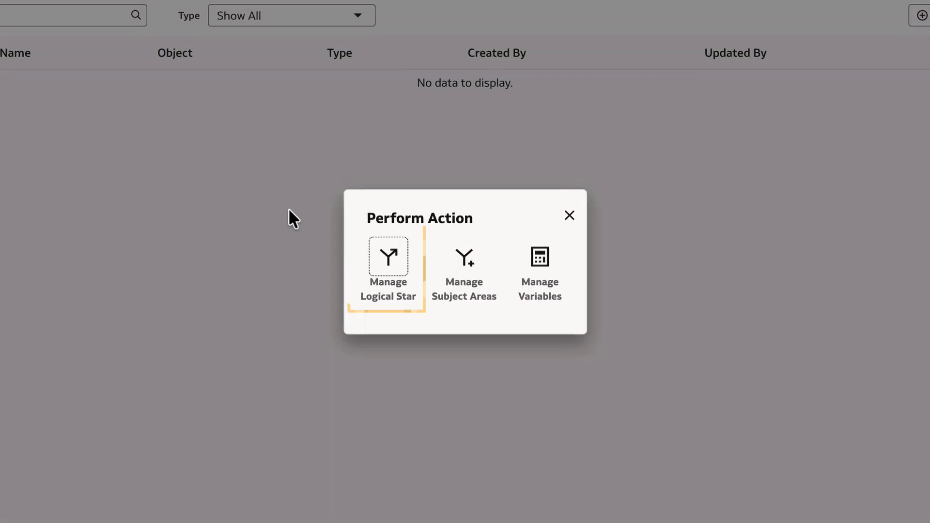
click(383, 269)
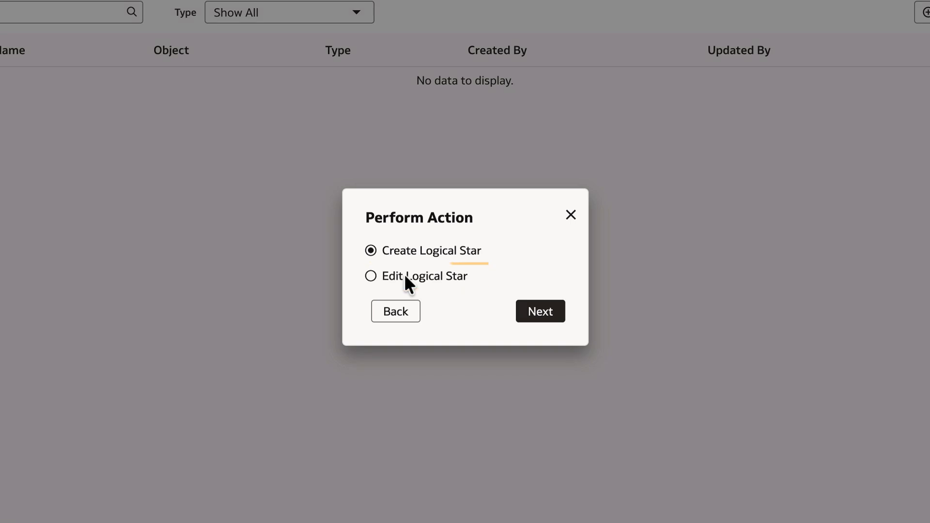
click(405, 276)
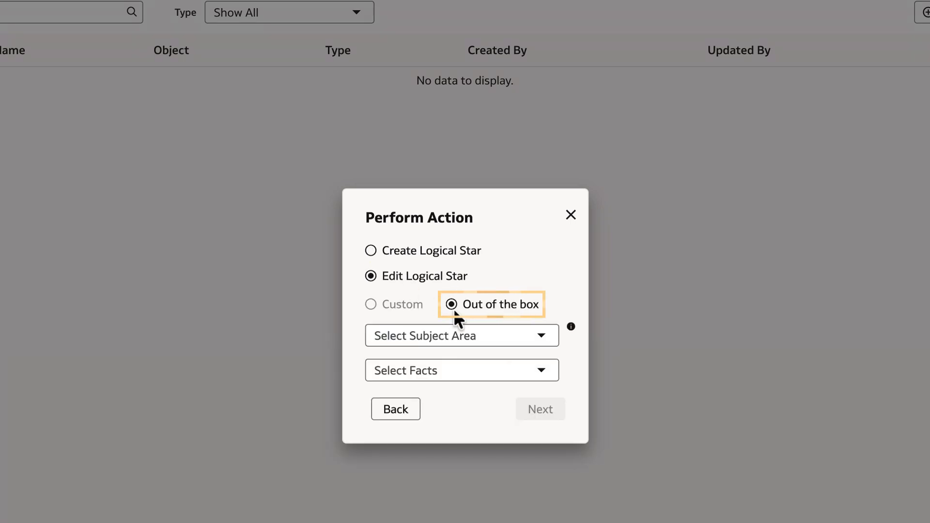
Choose out-of-the-box subject area SCM - Sales Orders and fact Fact - OM Sales Orders, then open the star
click(544, 336)
text(sale)
click(537, 378)
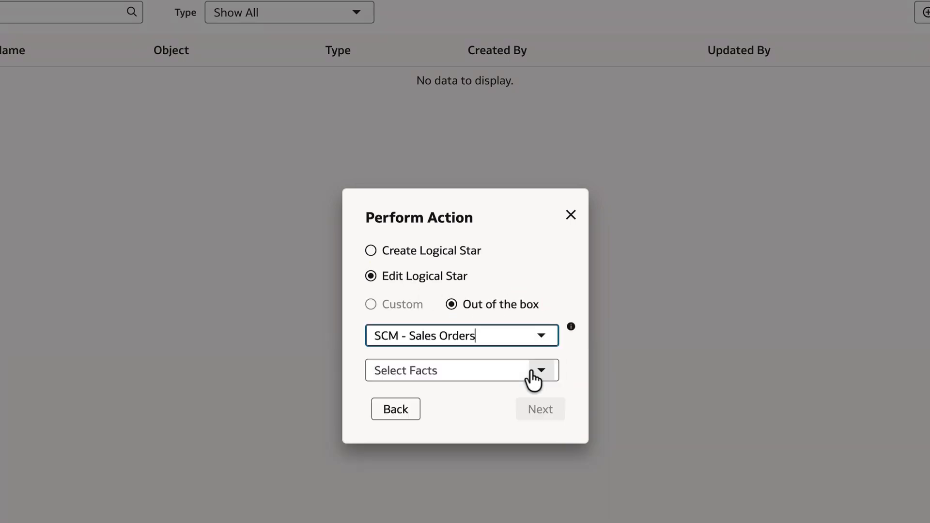
click(541, 378)
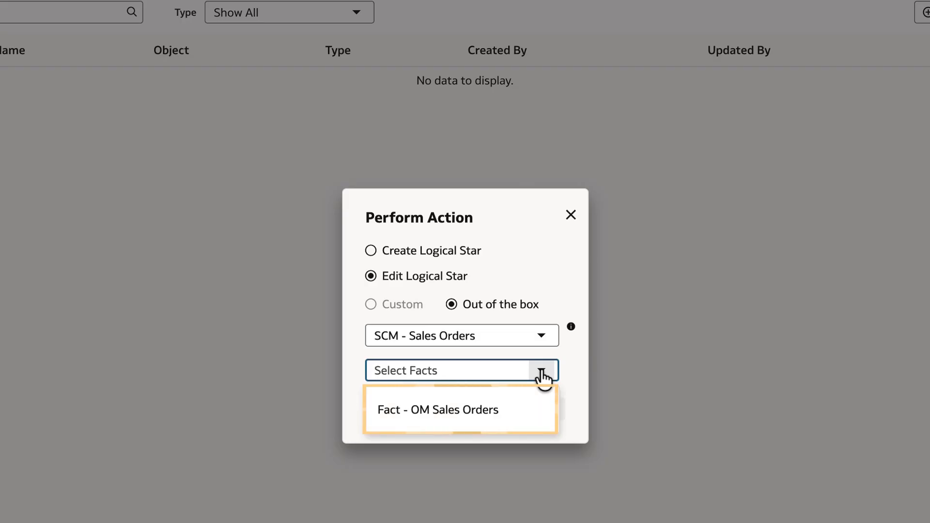
click(496, 409)
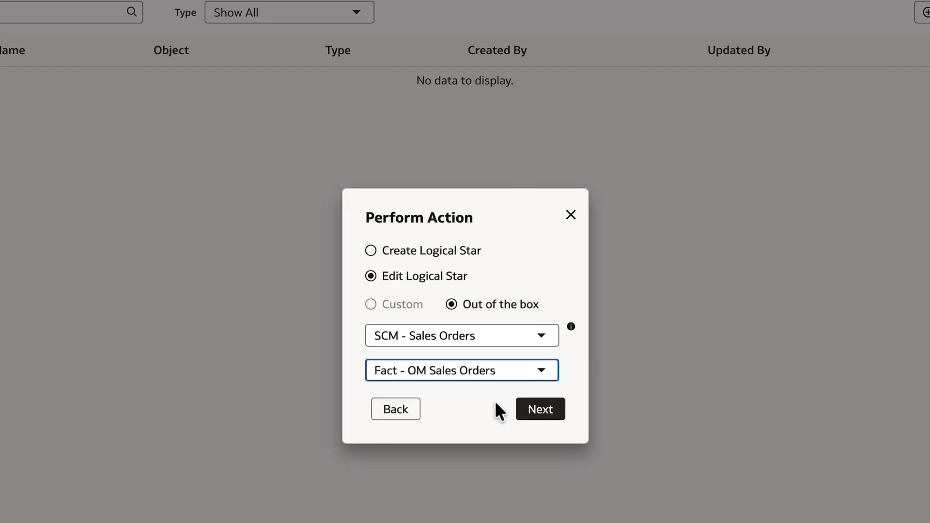
click(521, 415)
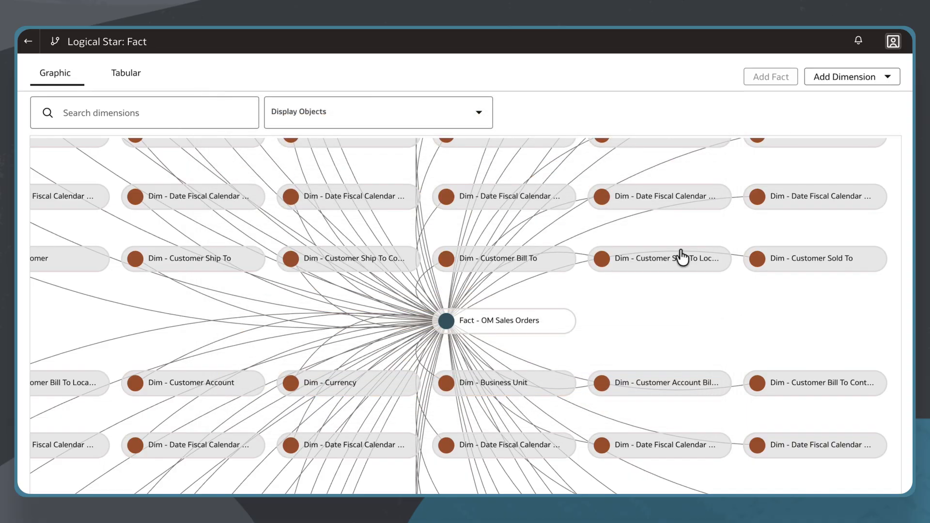
Choose Add Dimension > Create New Dimension on the Fact - OM Sales Orders star
click(855, 77)
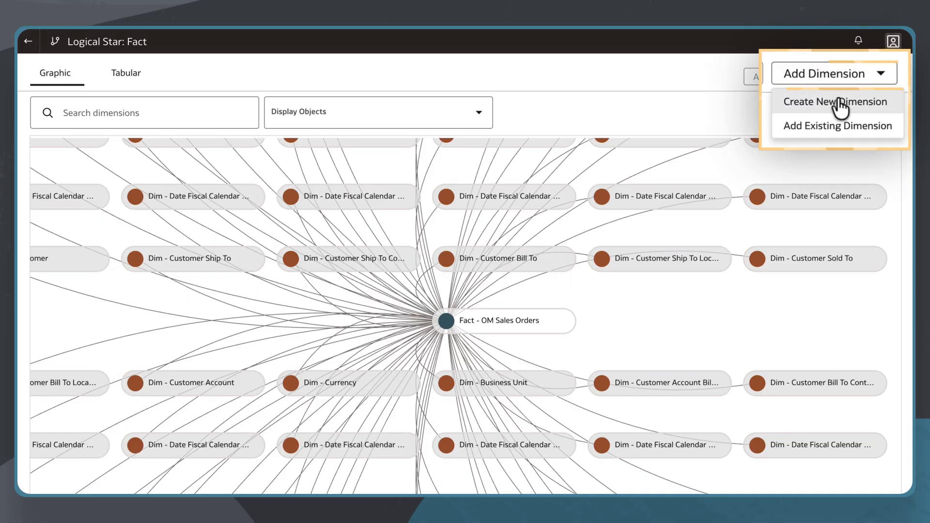
click(853, 95)
Source the dimension from OAX_USER's FDI_X_ITEM_CUSTOM_DEPARTMENT_D_V and name it Custom Department Dim
click(597, 148)
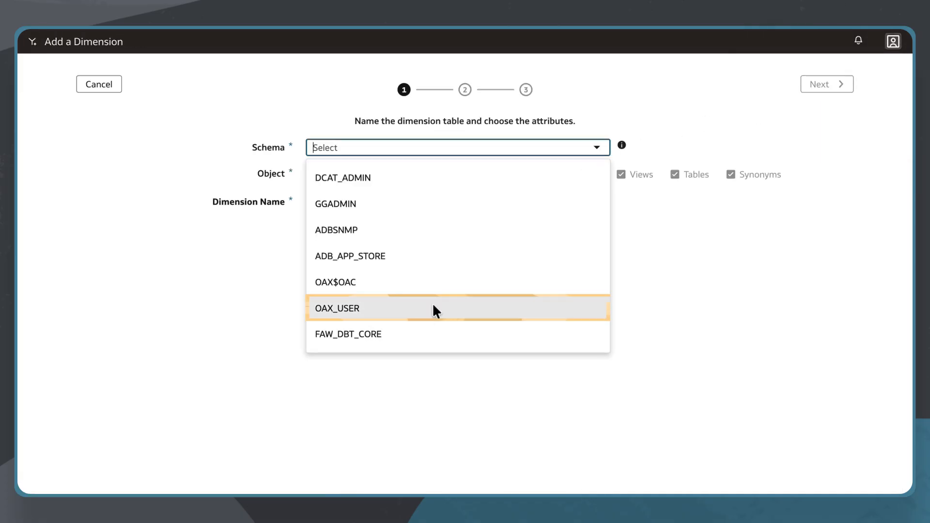
click(421, 315)
click(592, 175)
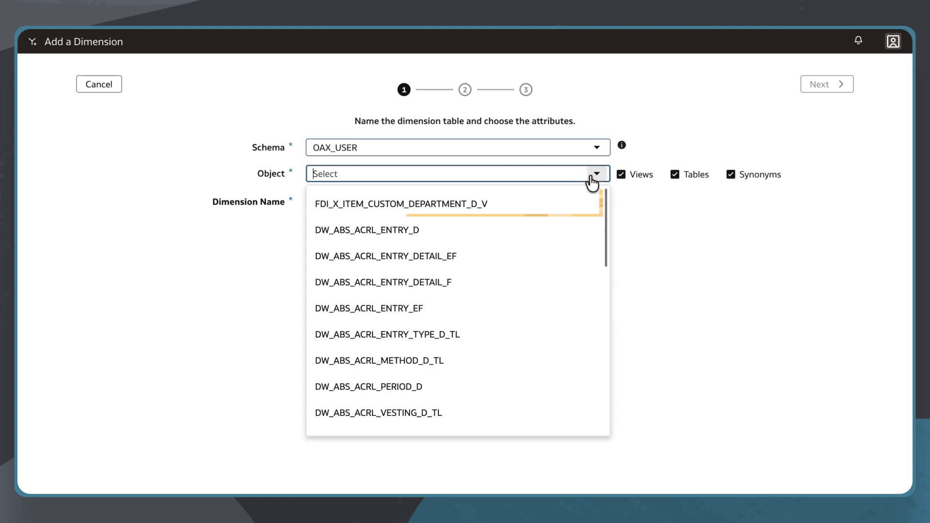
click(567, 198)
click(442, 201)
key(BackSpace)
key(BackSpace)
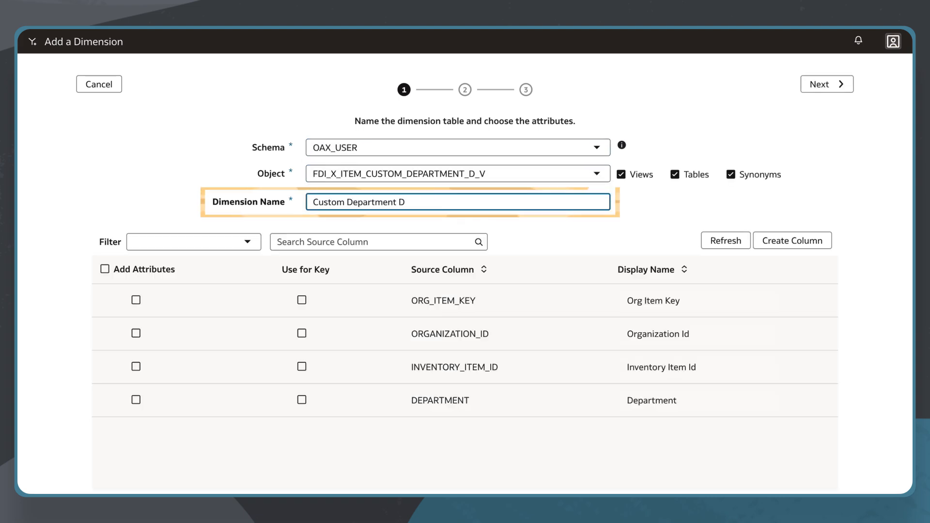
text(im)
Keep Org Item Key and Department as attributes; use Org Item Key, Organization Id, Inventory Item Id as keys
click(121, 315)
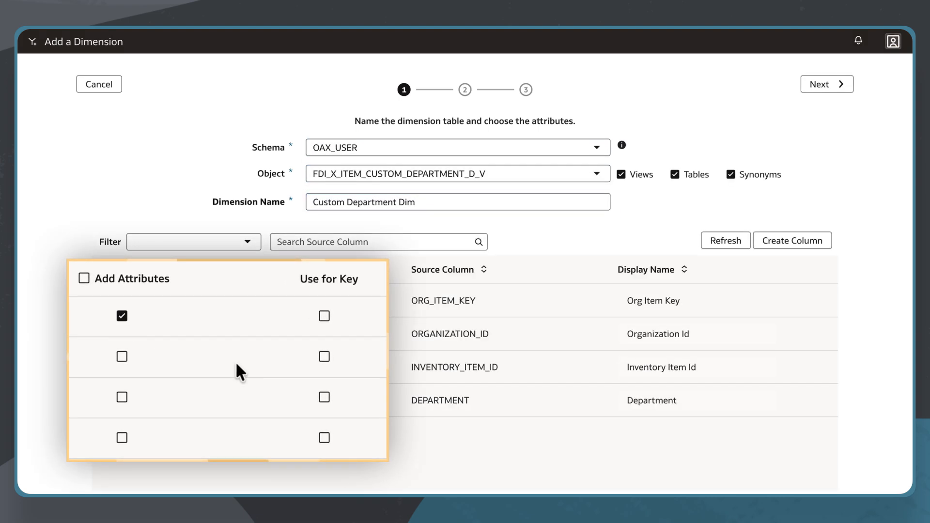
click(325, 397)
click(325, 357)
click(325, 316)
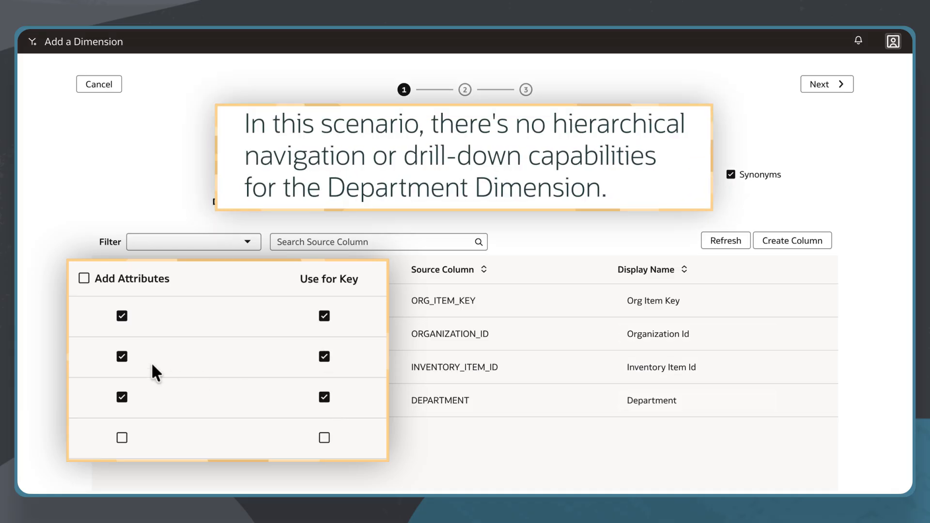
click(122, 357)
click(121, 397)
click(121, 438)
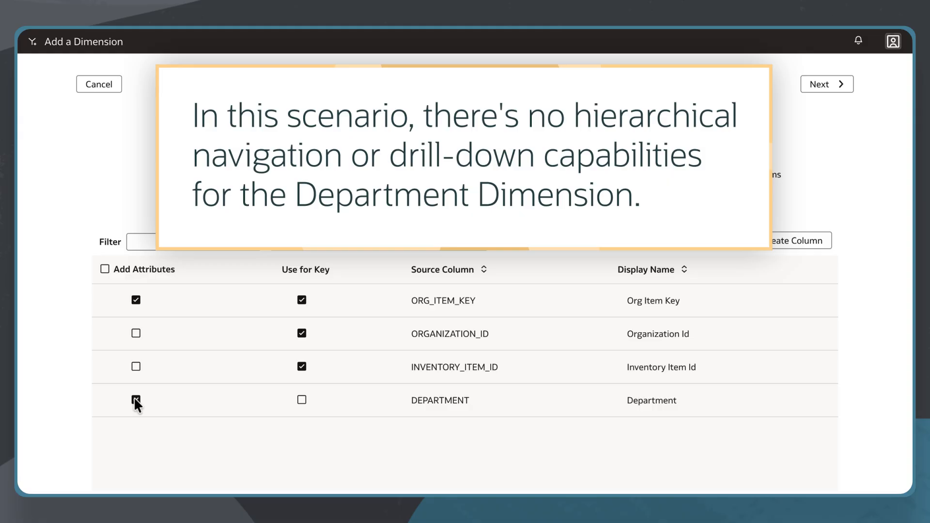
click(826, 85)
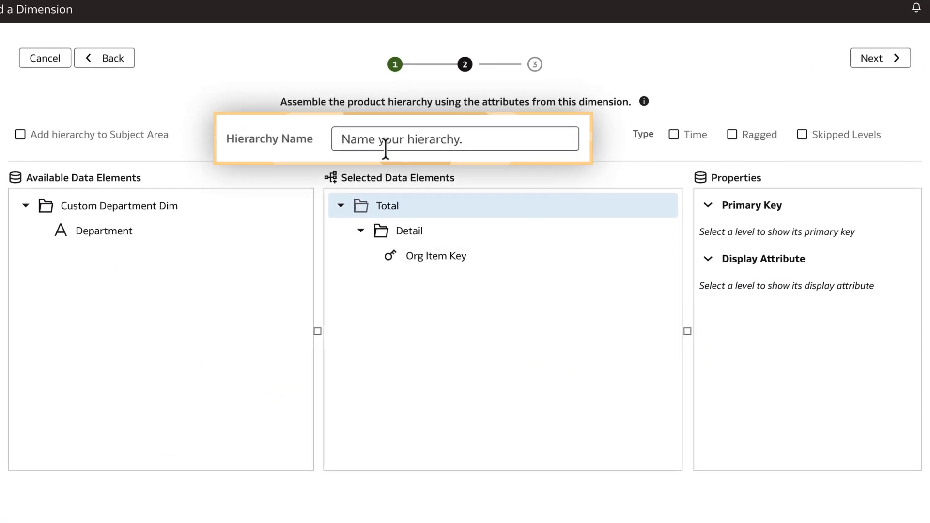
Name the hierarchy 'Custom Department Hierarchy' and place Department under the Detail level
click(396, 150)
text(Custom Department Hierarchy)
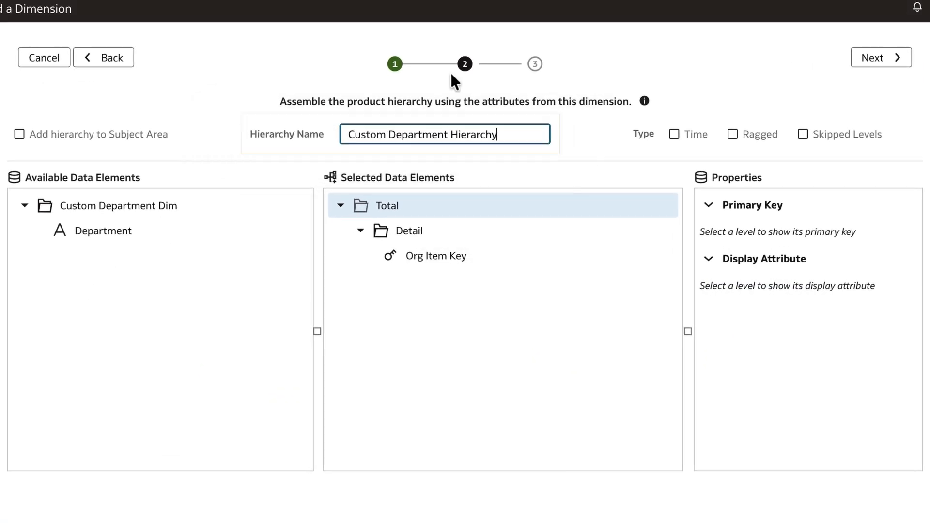
click(409, 231)
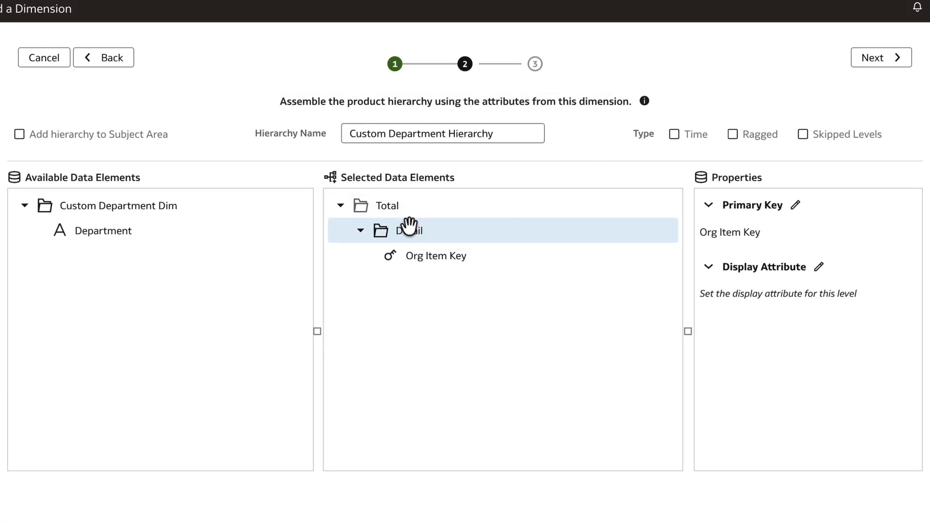
mouse_move(112, 231)
mouse_down()
mouse_move(153, 240)
mouse_move(434, 230)
mouse_up()
Set Org Item Key as Detail's primary key and display attribute, then finish the dimension
click(796, 205)
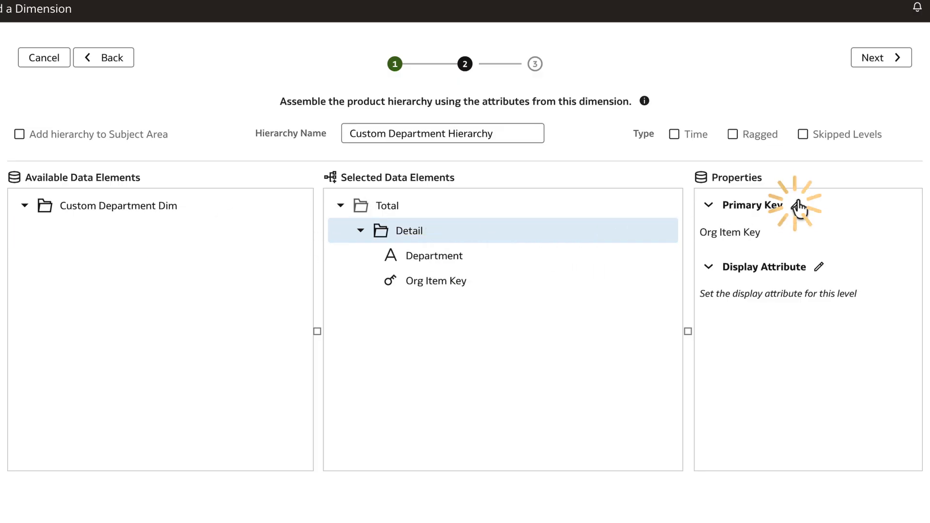
click(557, 417)
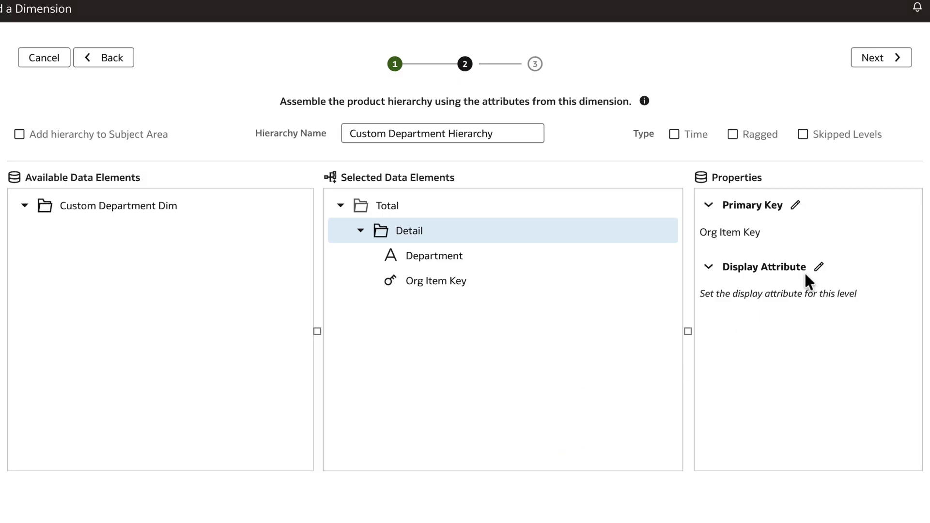
click(819, 267)
click(392, 177)
click(554, 418)
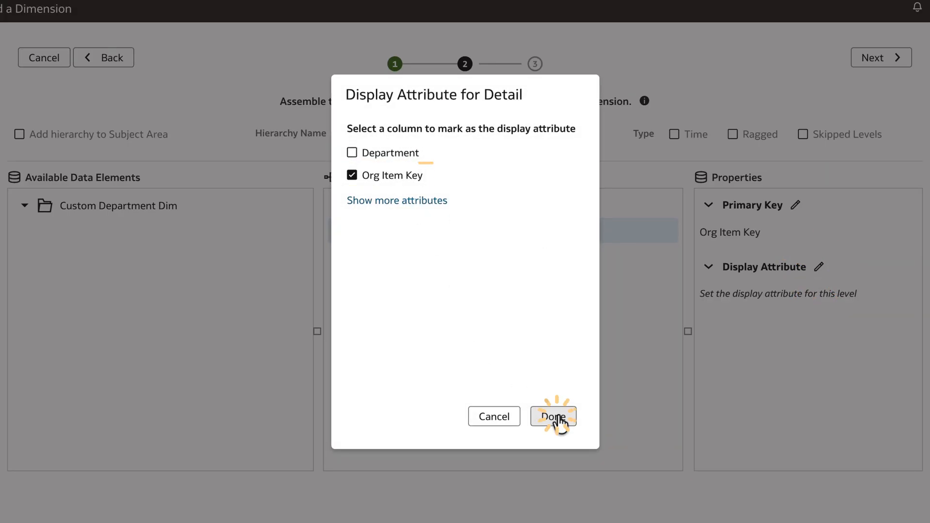
click(891, 62)
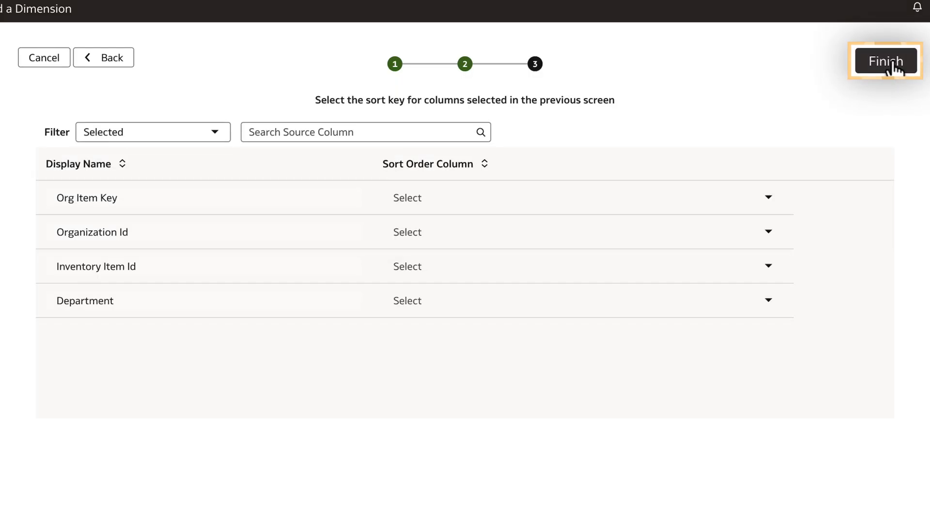
click(891, 62)
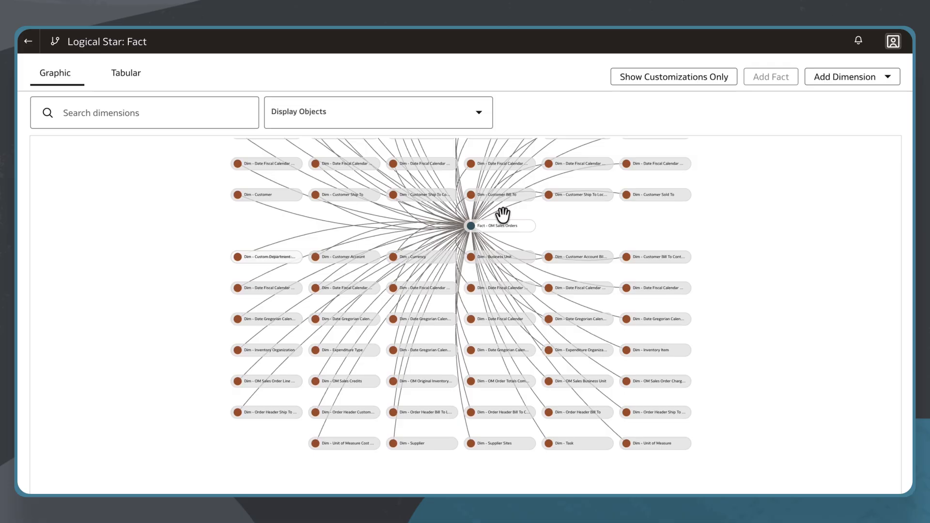
Open the Fact - OM Sales Orders sandbox extension to add columns
scroll(503, 213, up, 5)
click(507, 249)
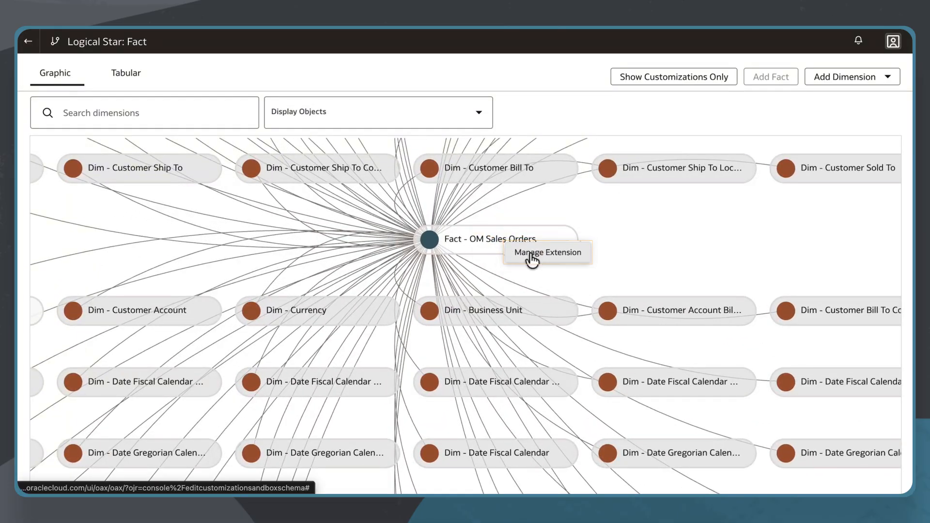
click(531, 257)
click(886, 72)
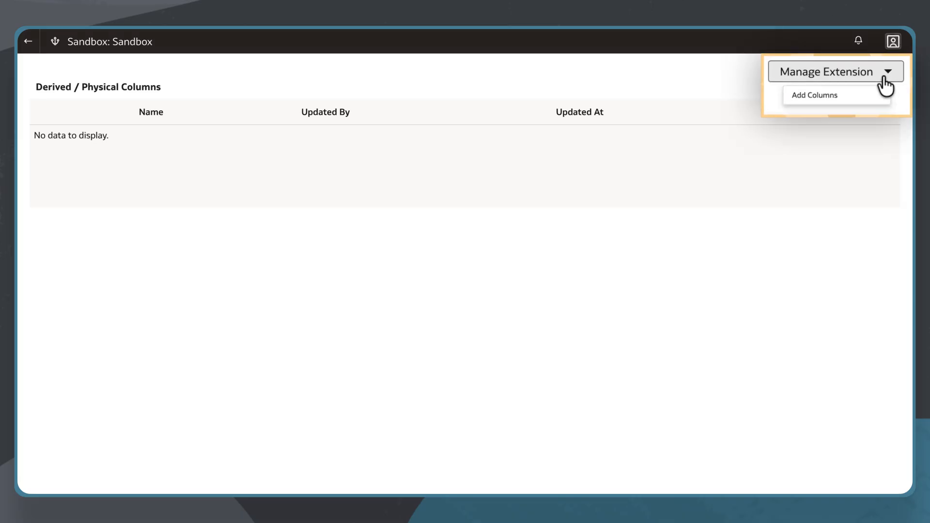
click(854, 99)
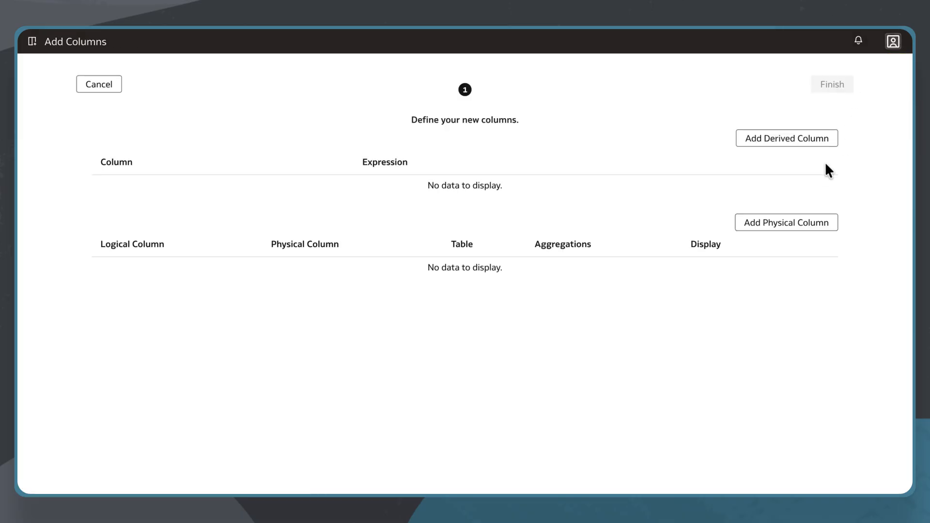
Add physical columns ORGANIZATION_ID and INVENTORY_ITEM_ID from the fulfillment fact table
click(793, 228)
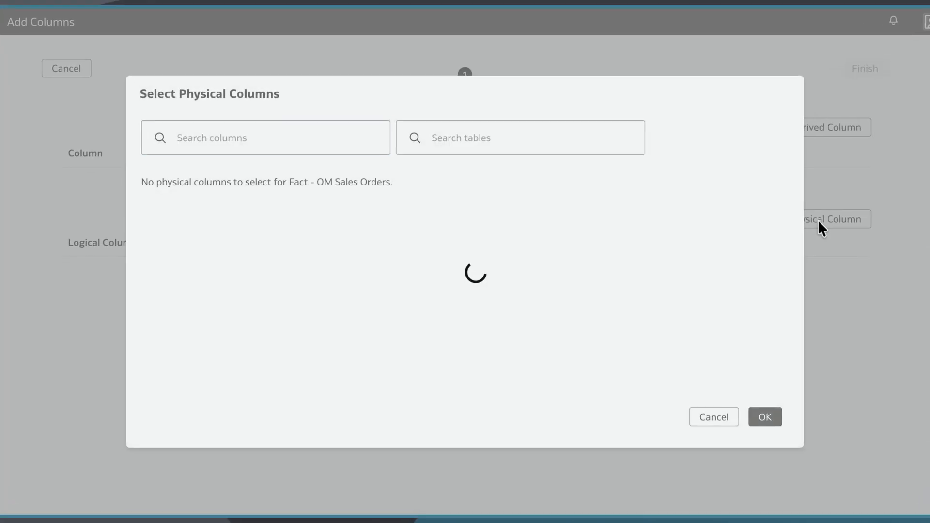
text(organ)
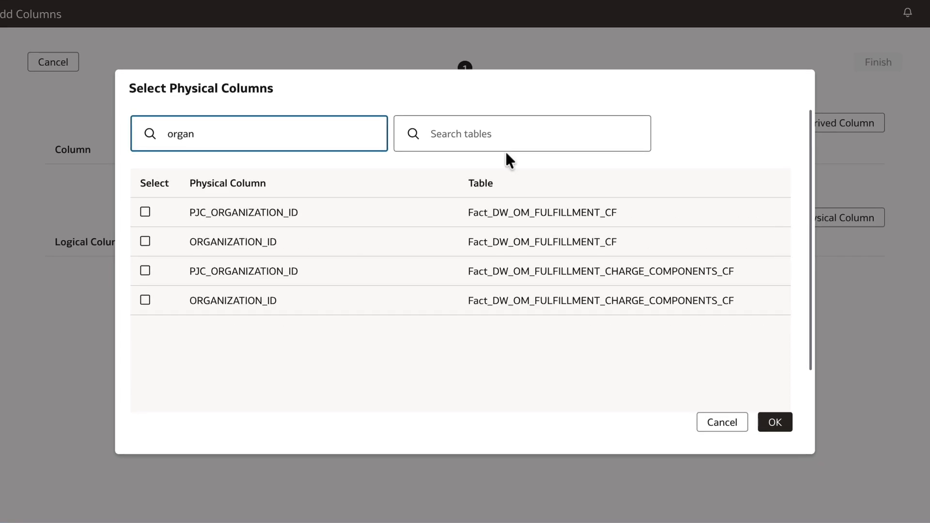
click(145, 241)
click(169, 133)
key(ctrl+a)
key(BackSpace)
text(inven)
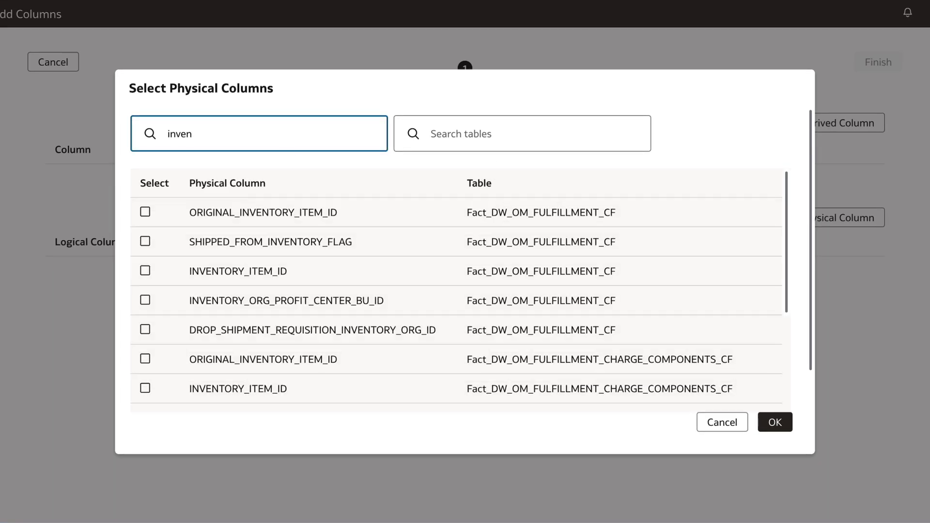
click(145, 271)
click(775, 422)
Name the new columns My Org ID and My Inv Item ID and save
click(73, 275)
text(My)
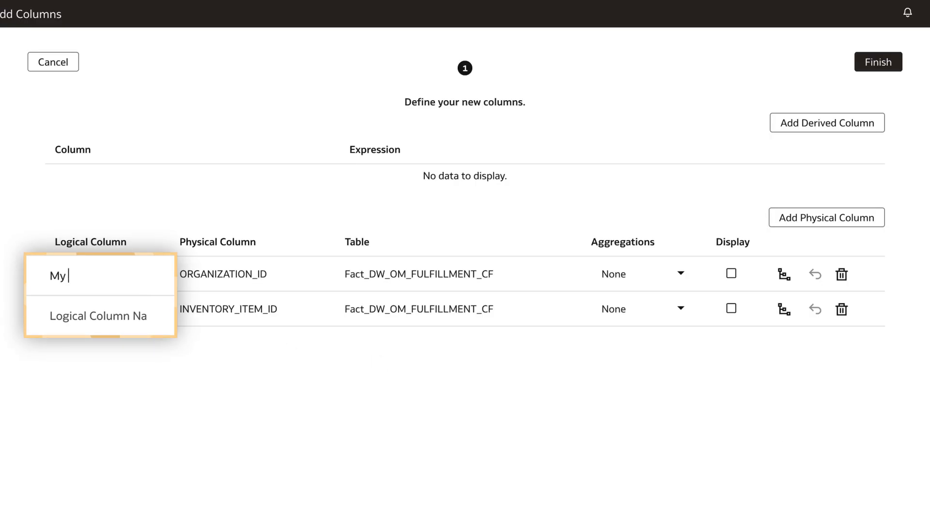
text( Org ID)
click(66, 320)
text(My Inv Item ID)
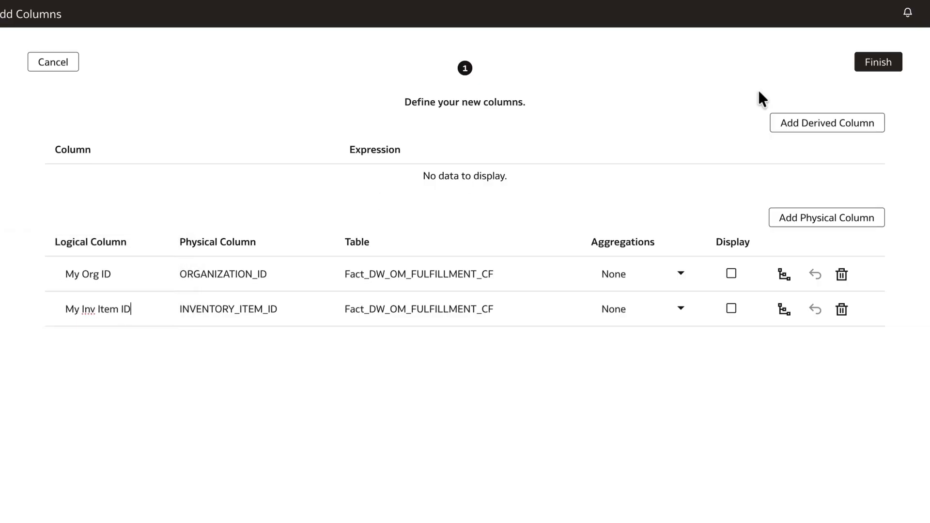
click(875, 67)
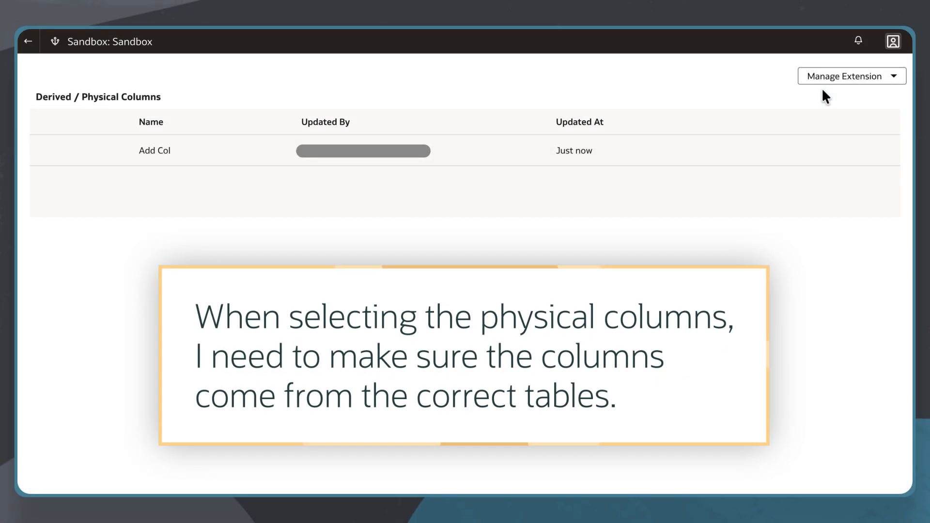
Join Custom Department Dim to the fact, matching My Inv Item ID to Inventory Item Id
click(28, 43)
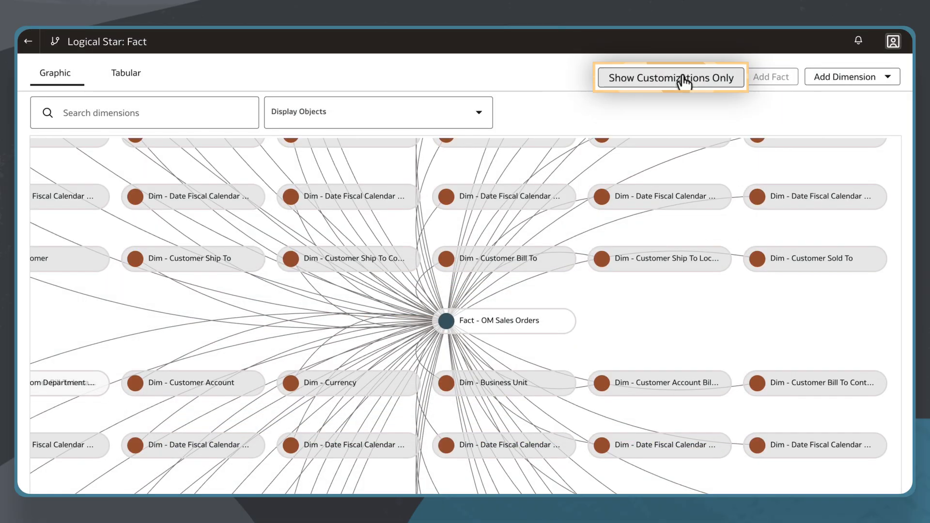
click(630, 81)
drag(427, 388, 432, 304)
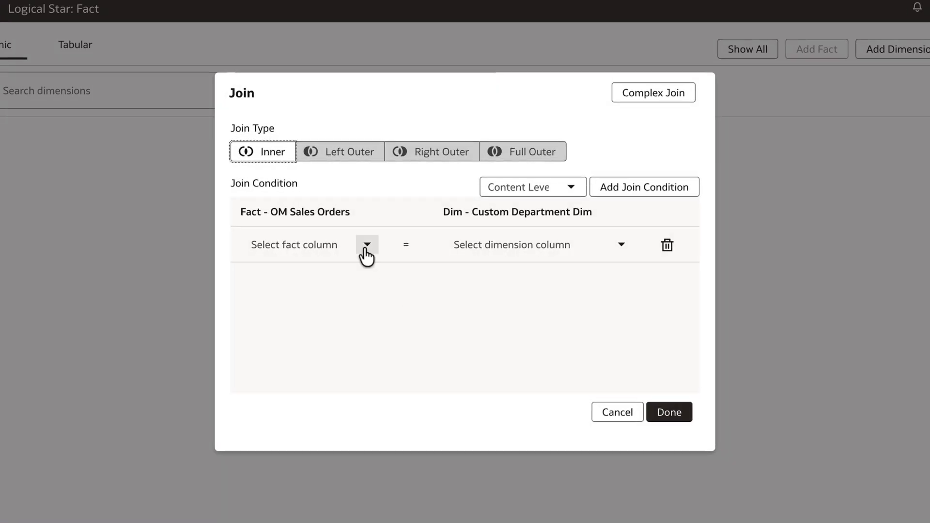
click(364, 246)
text(my)
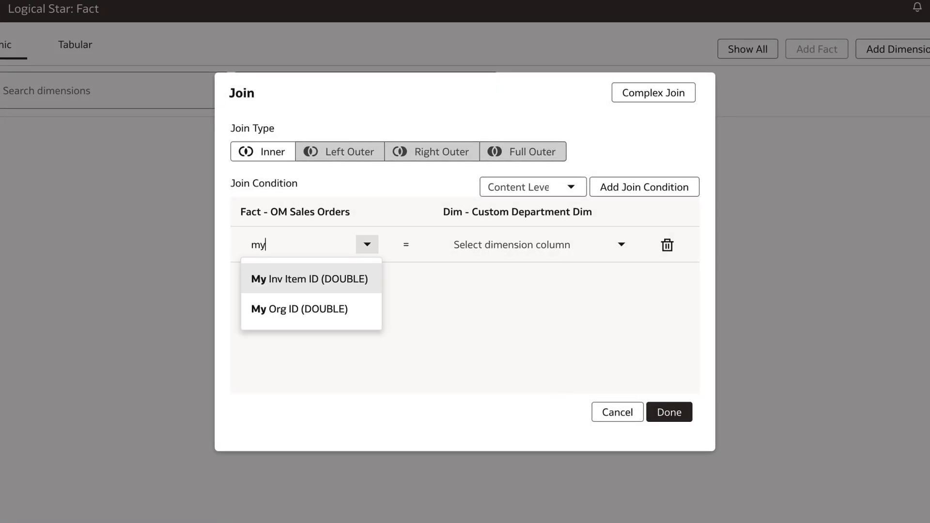
click(331, 281)
click(544, 242)
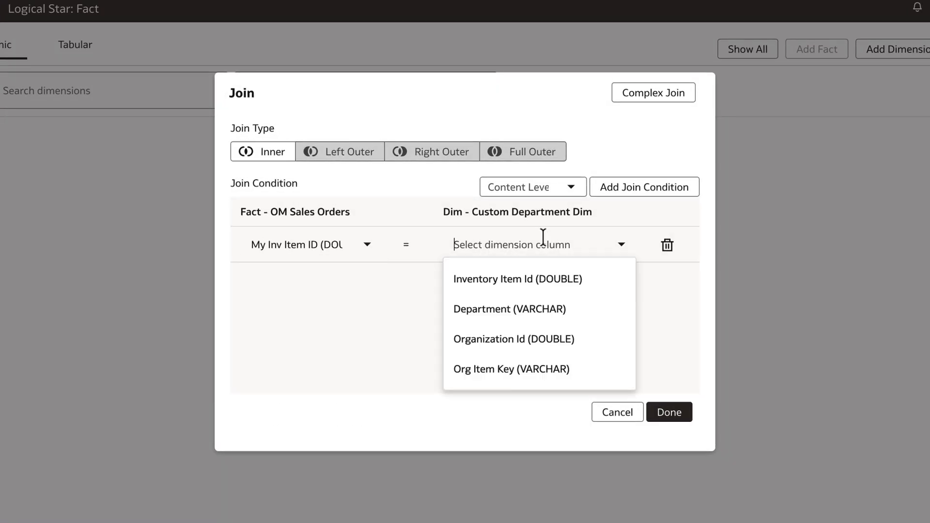
click(540, 274)
Add a second join condition matching My Org ID to Organization Id
click(644, 192)
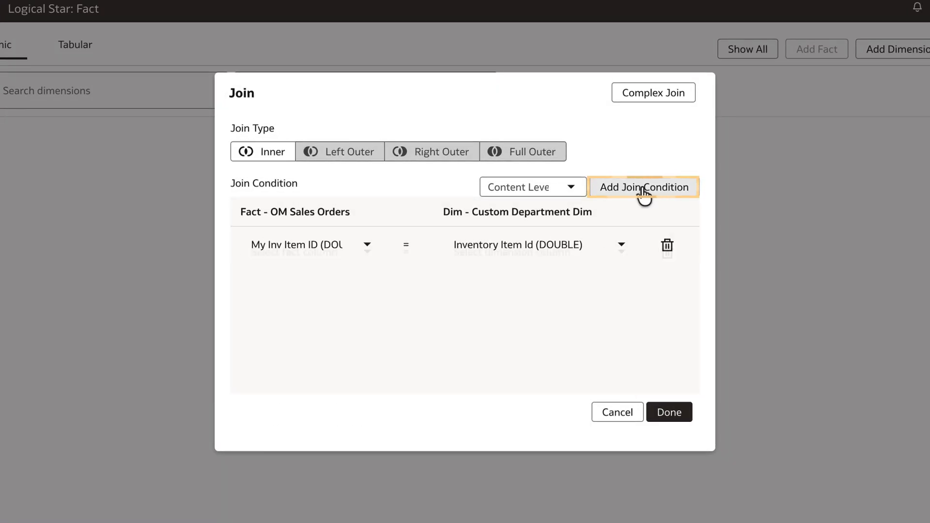
click(336, 278)
text(my)
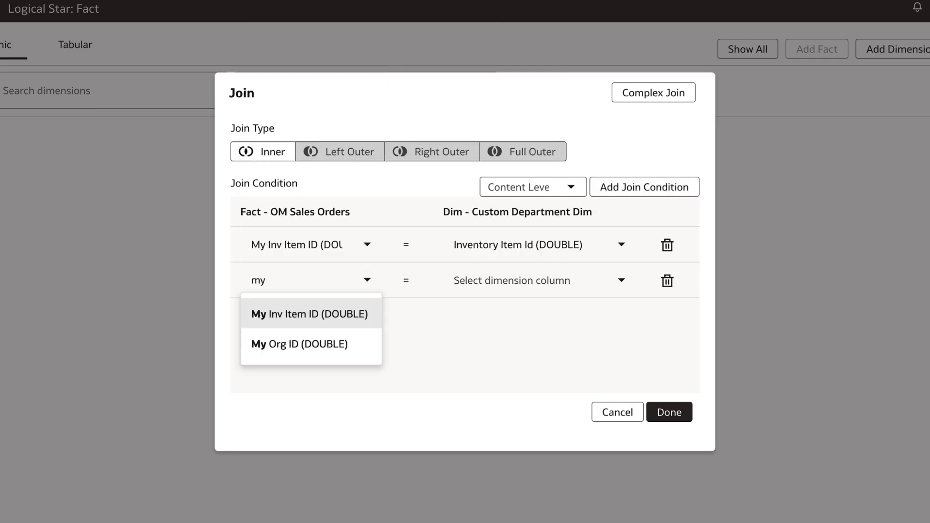
click(314, 342)
click(504, 279)
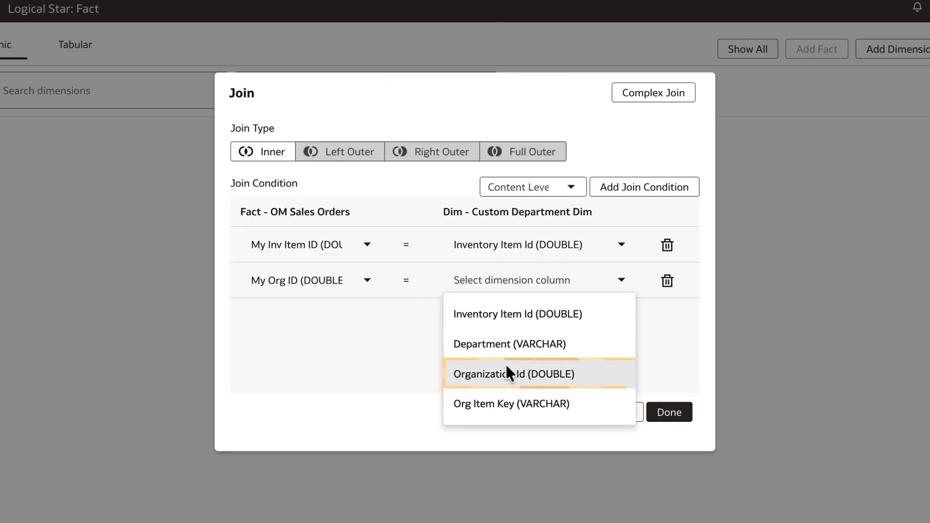
click(507, 366)
Make it a Left Outer join at content level Detail and confirm
click(348, 156)
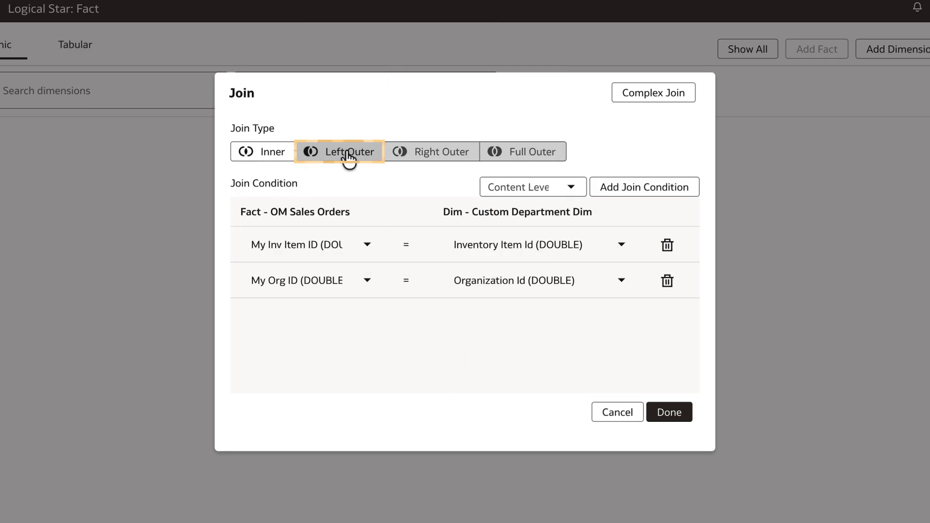
click(668, 413)
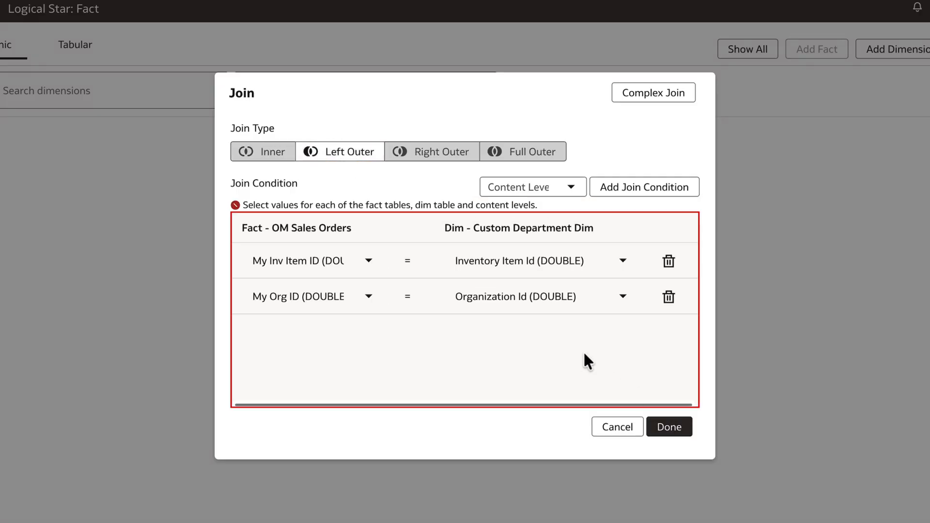
click(542, 187)
click(518, 221)
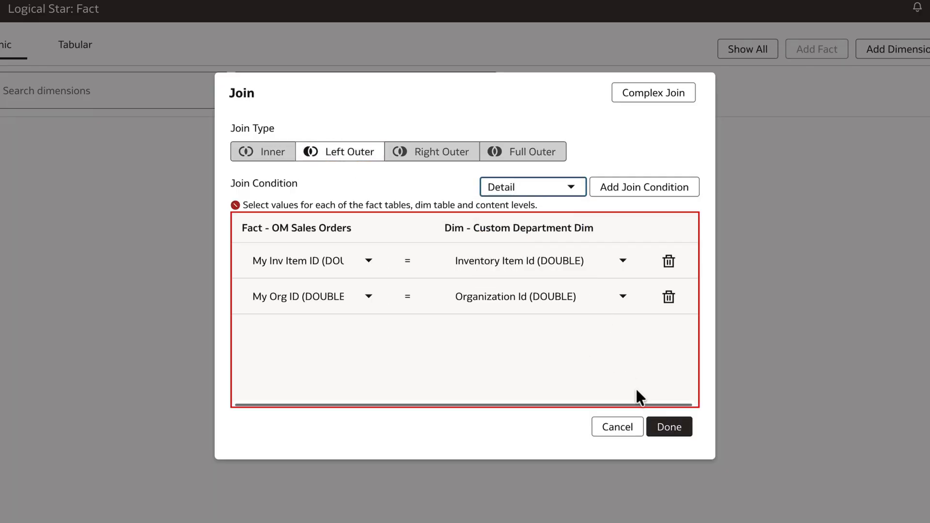
click(672, 432)
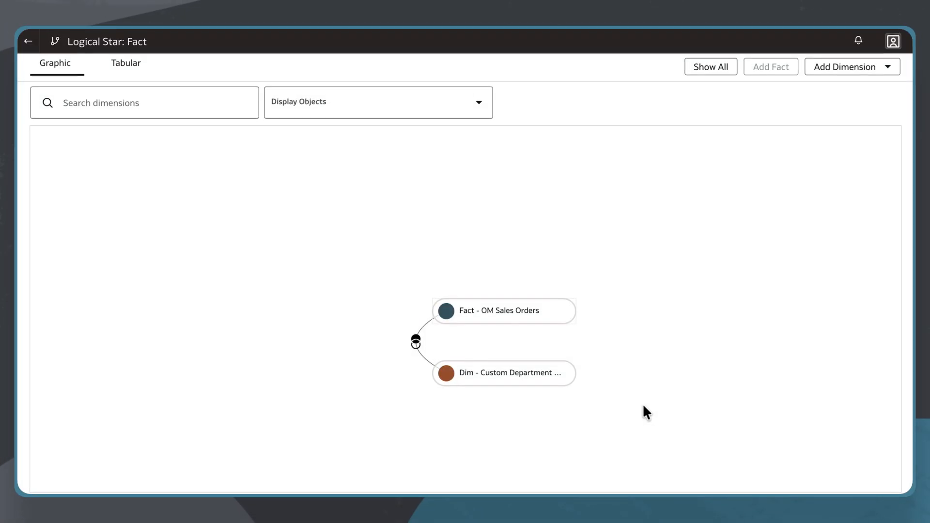
Show all dimensions and edit the fact's Add Col column extension
click(717, 68)
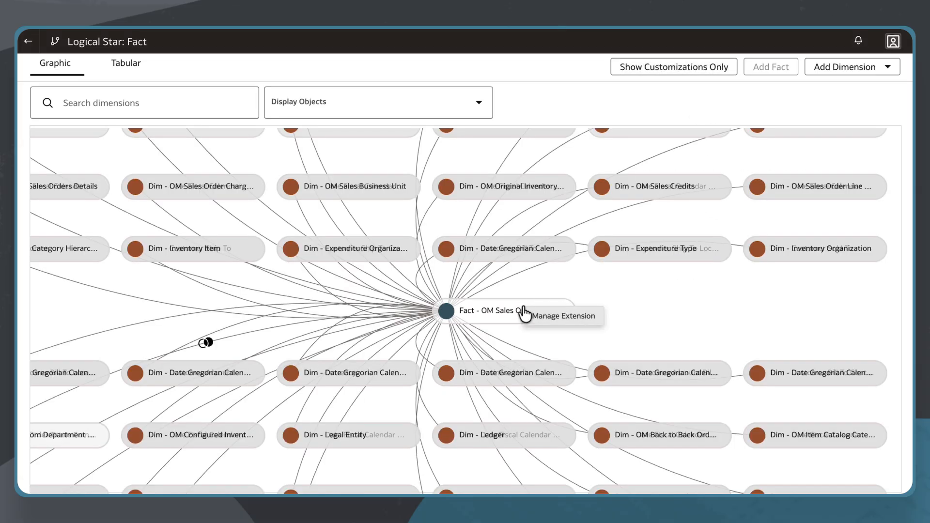
click(562, 317)
click(814, 141)
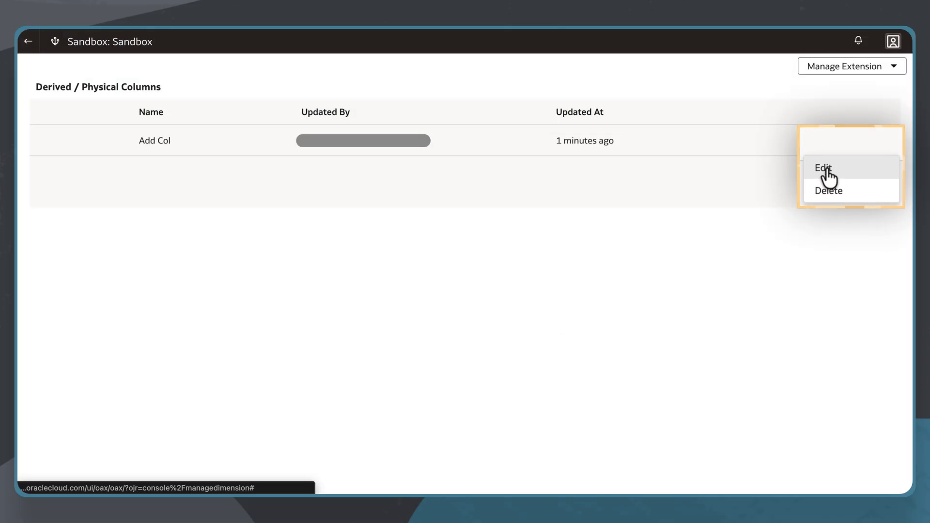
click(826, 171)
Aggregate My Inv Item ID at Custom Department's Detail level and save the extension
click(749, 273)
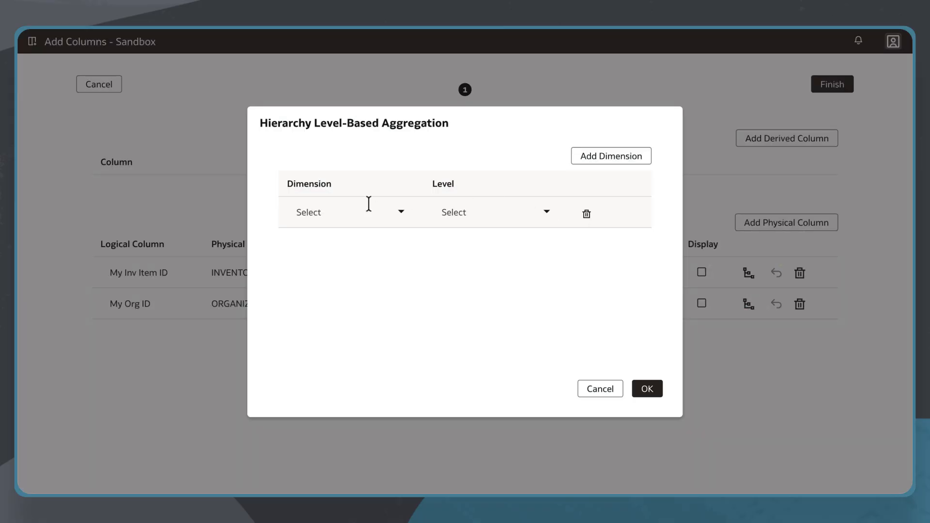
click(369, 203)
text(custom)
click(363, 241)
click(488, 210)
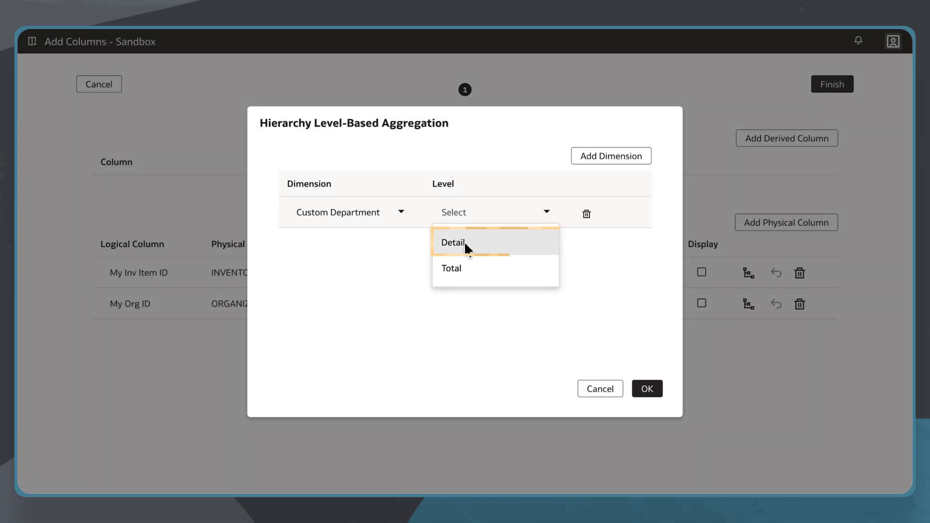
click(465, 243)
click(647, 390)
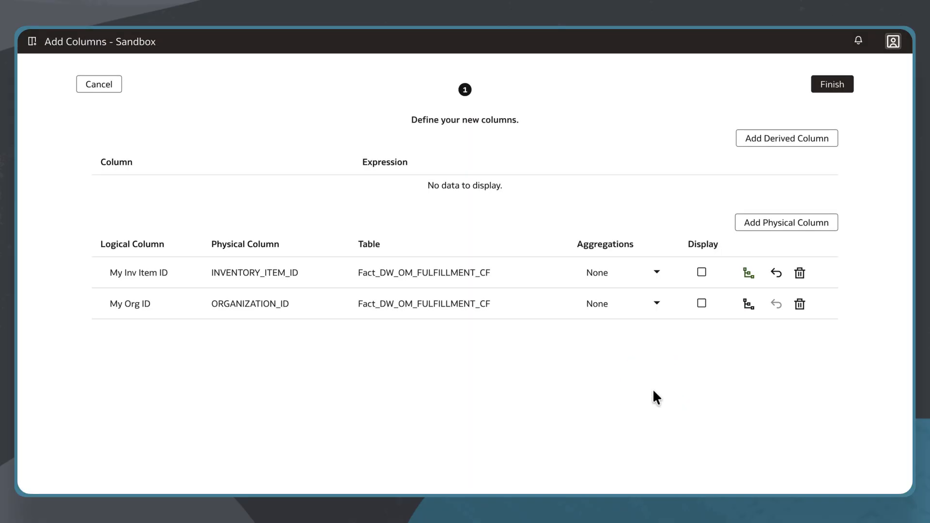
click(841, 81)
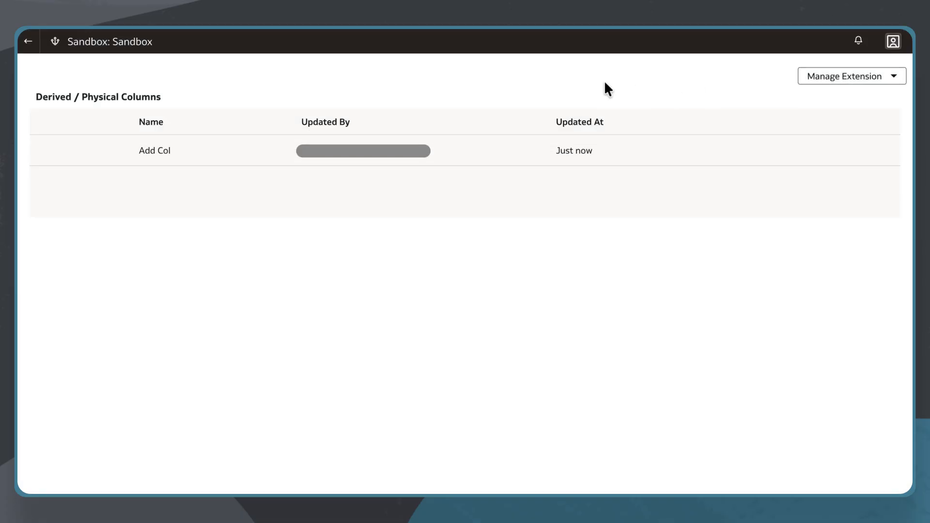
Begin modifying the SCM - Sales Orders subject area in the sandbox
click(30, 40)
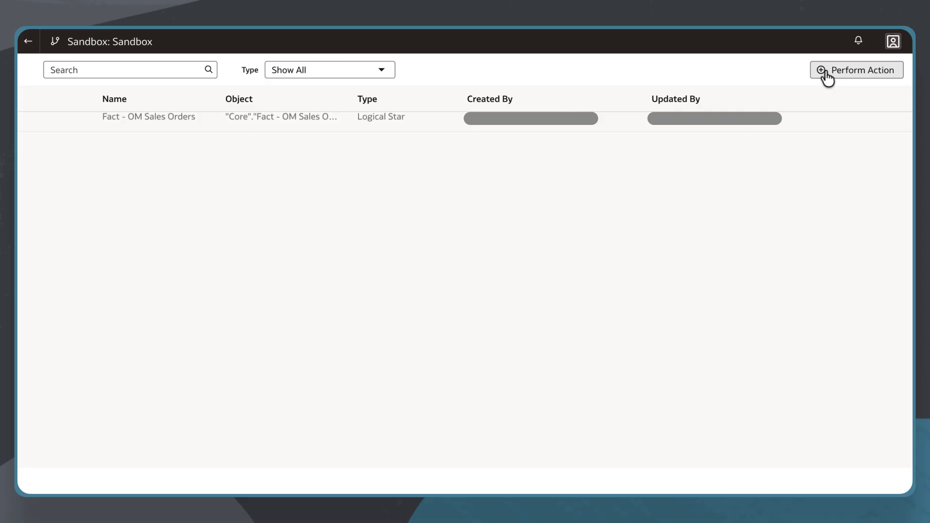
click(834, 77)
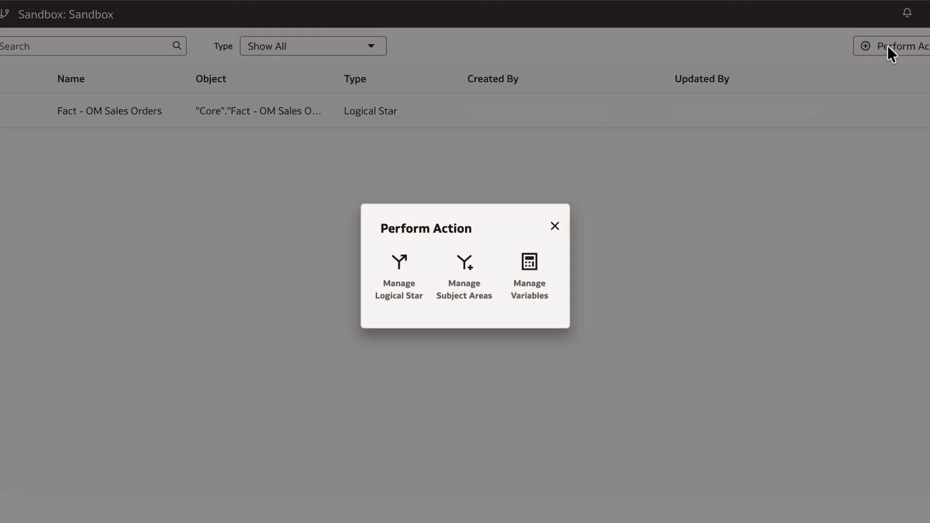
click(472, 266)
click(459, 278)
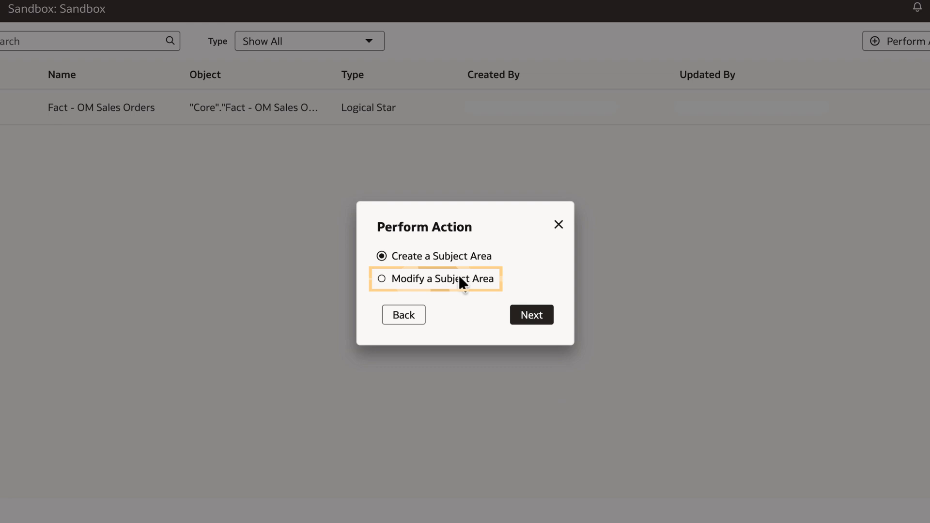
click(492, 311)
text(sal)
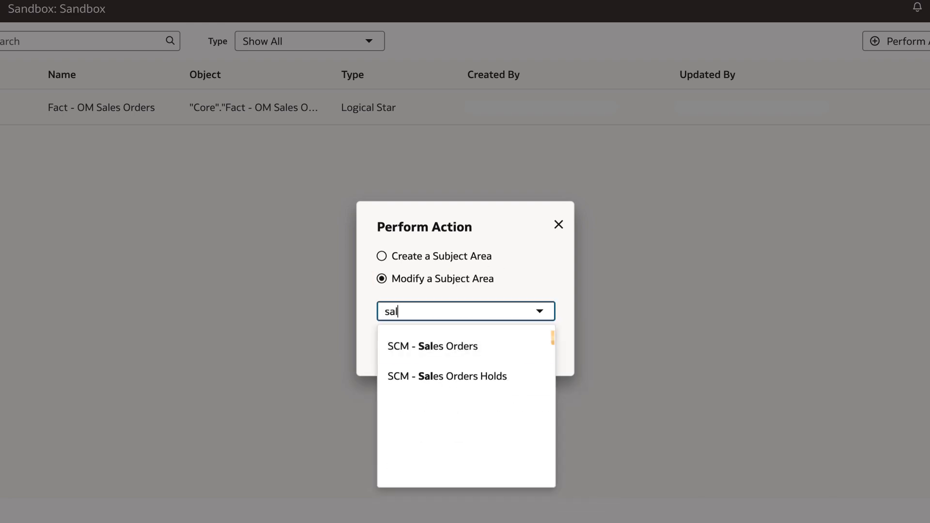
click(512, 344)
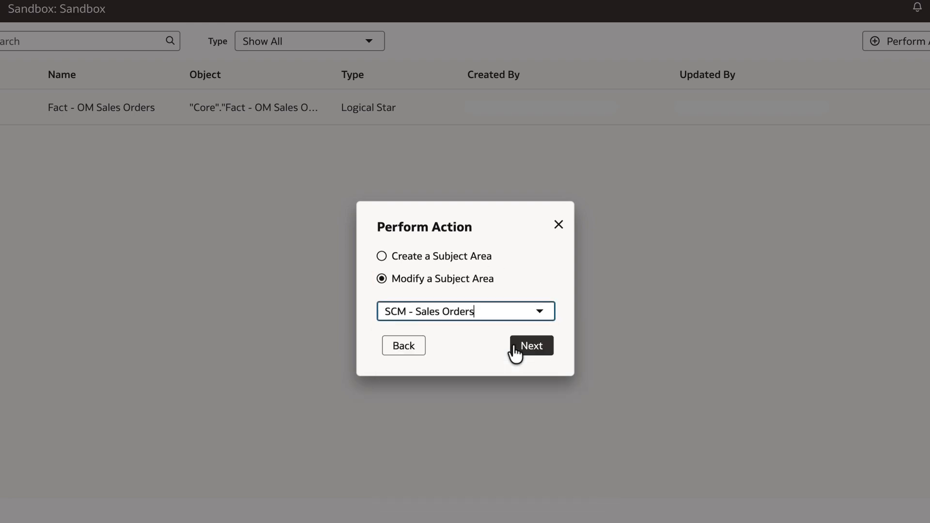
click(532, 347)
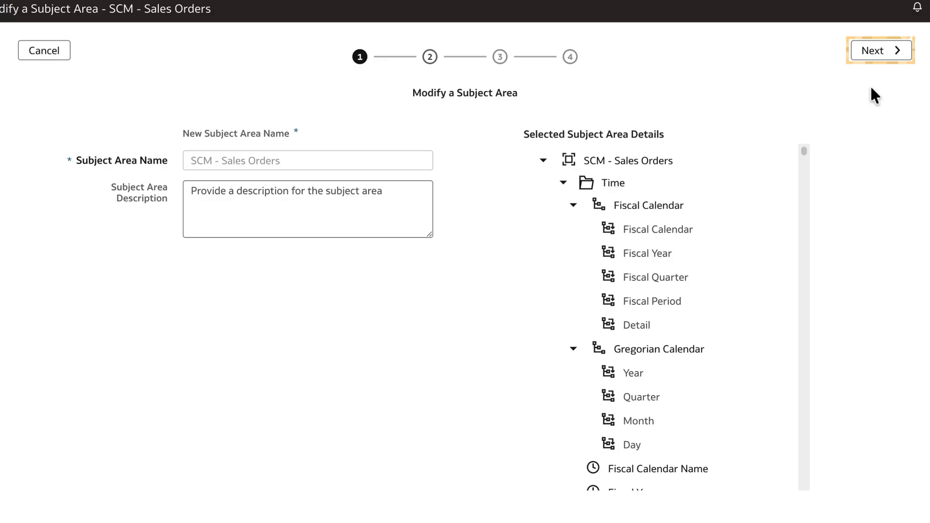
Add Custom Department Dim's Department as a new custom element and finish
click(879, 55)
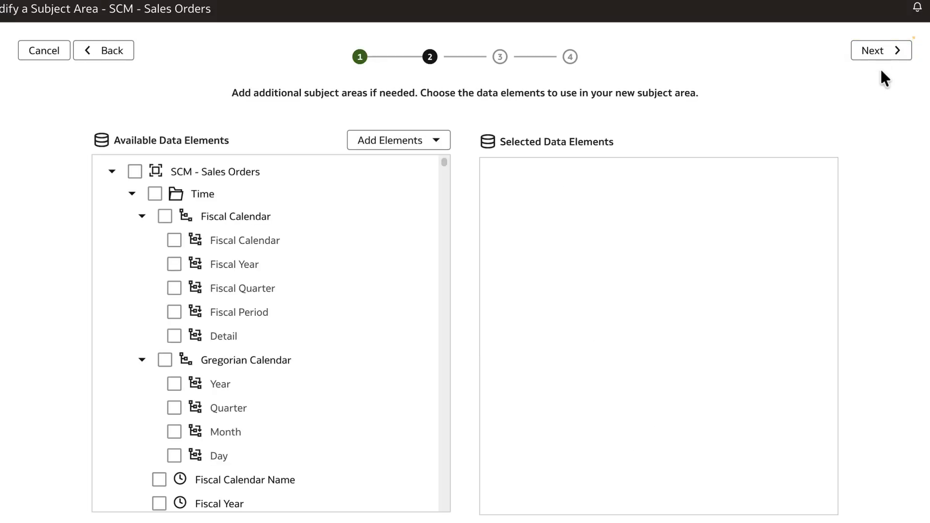
click(435, 143)
click(410, 168)
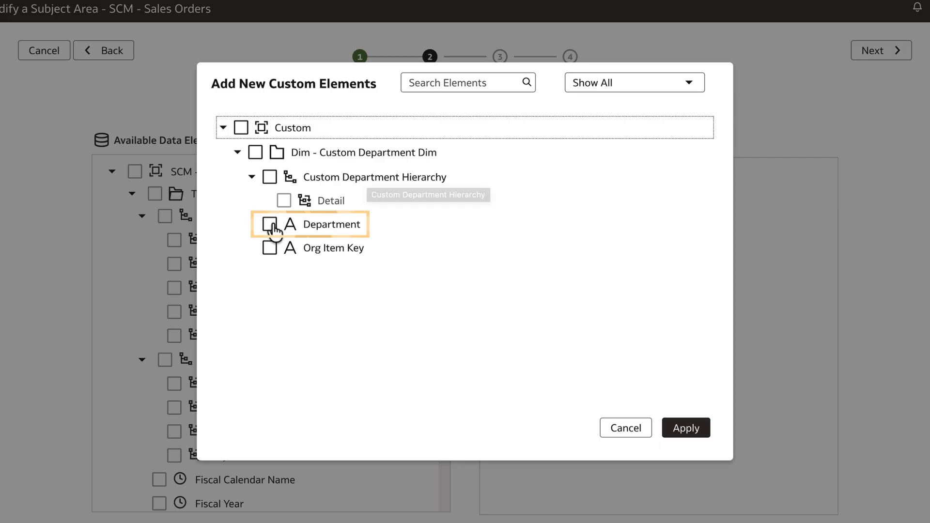
click(270, 224)
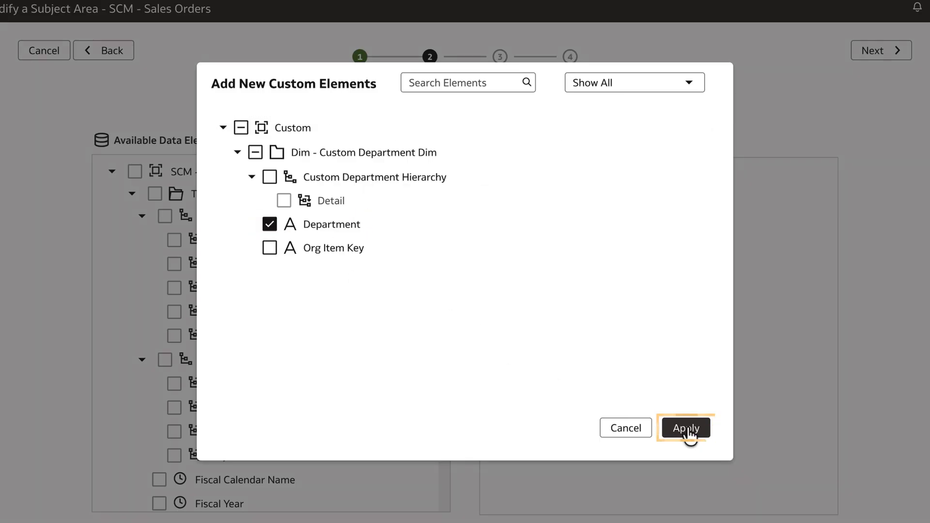
click(686, 429)
click(880, 50)
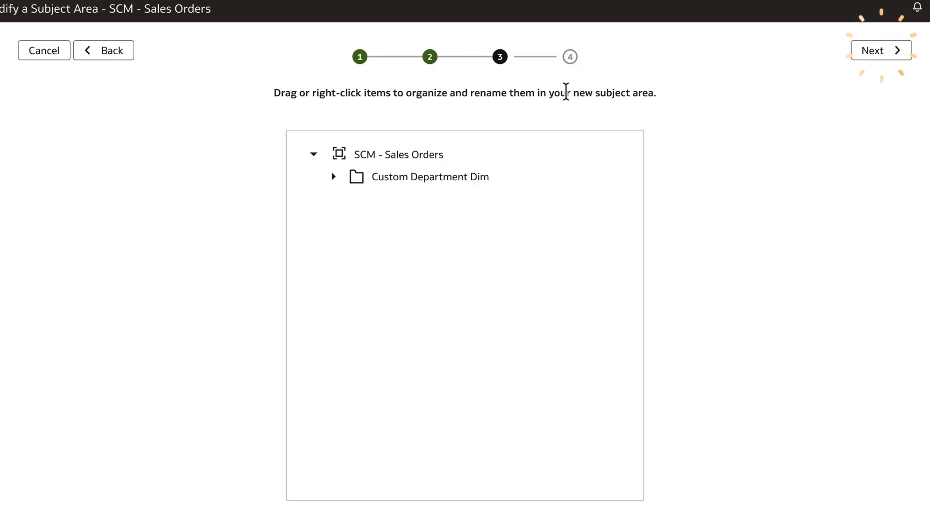
click(333, 178)
click(873, 54)
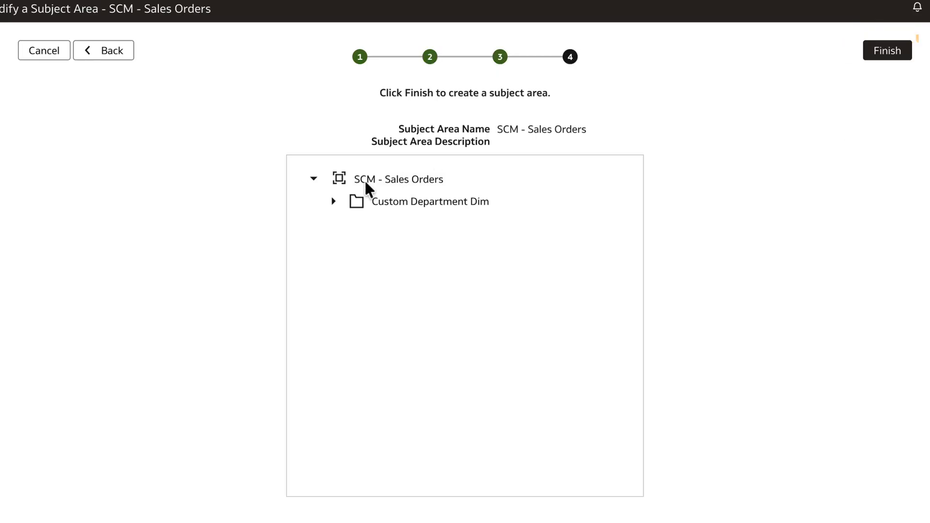
click(902, 50)
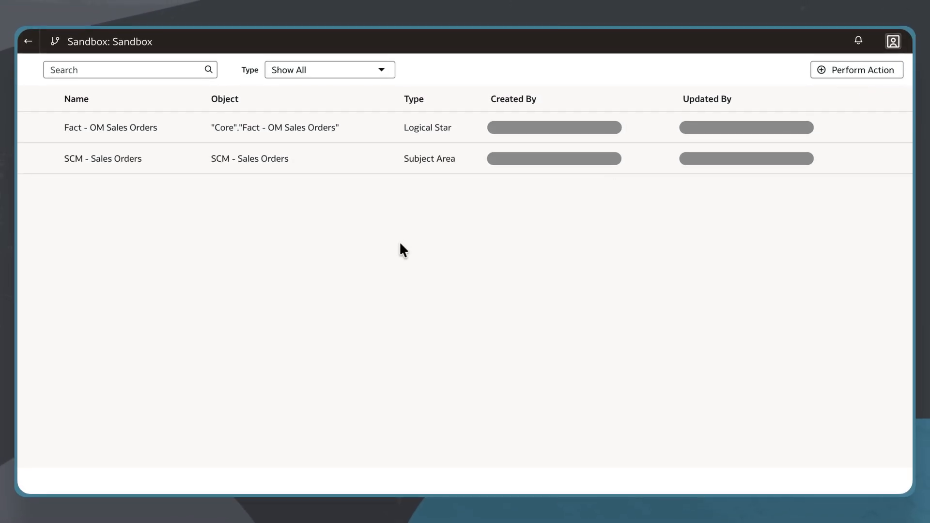
Apply the Sandbox changes and check the Activity log
click(31, 44)
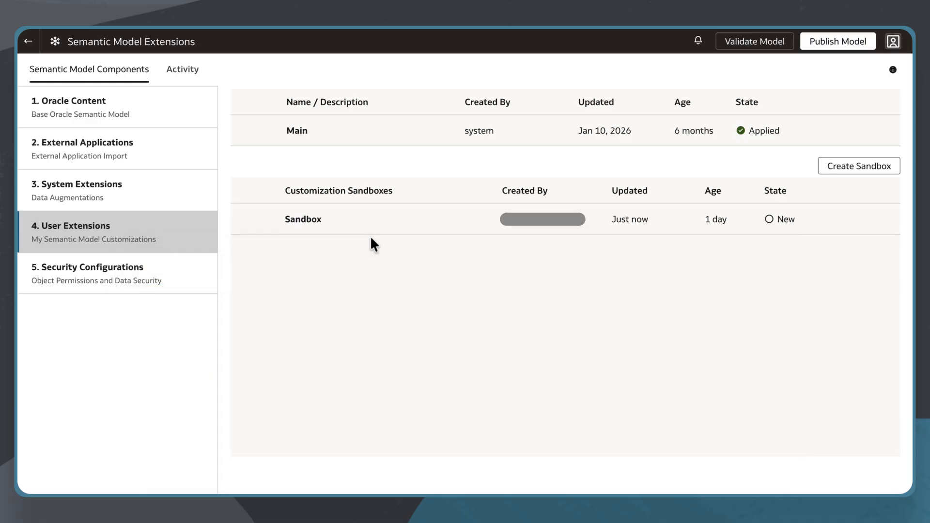
click(859, 223)
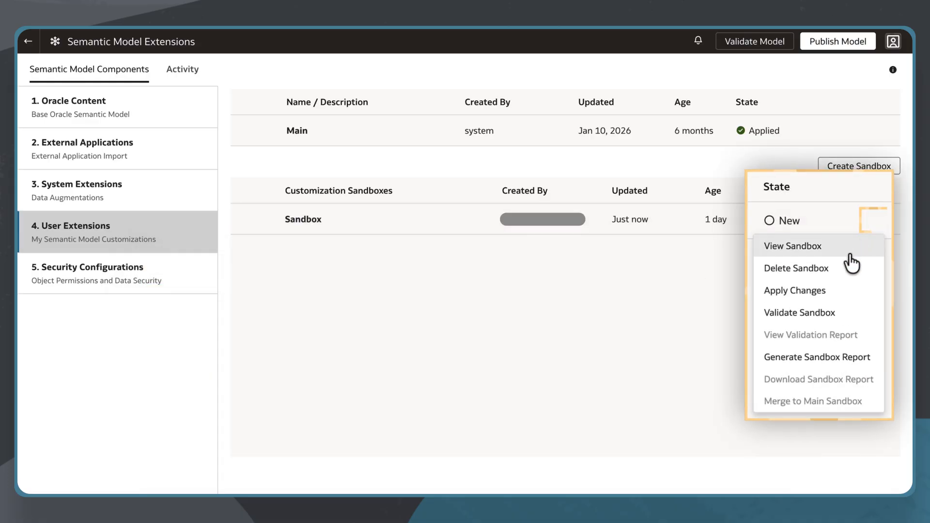
click(827, 292)
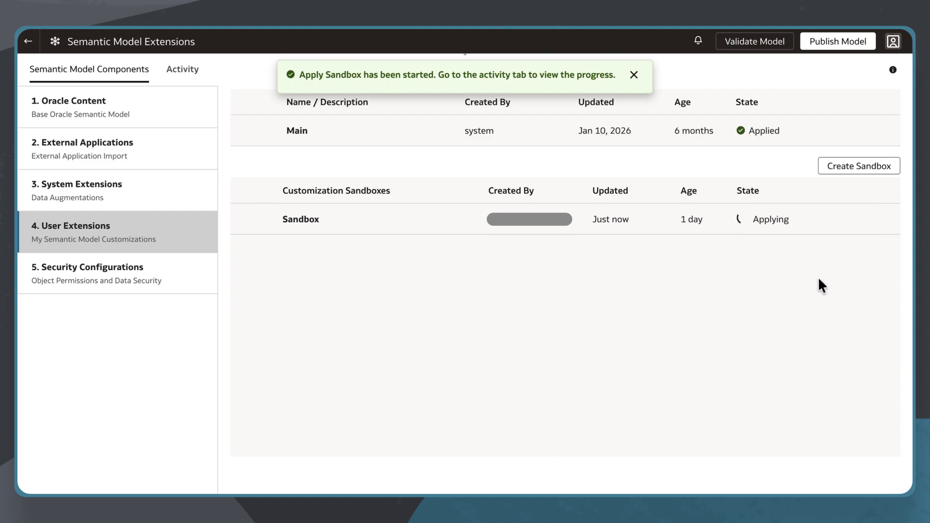
click(201, 70)
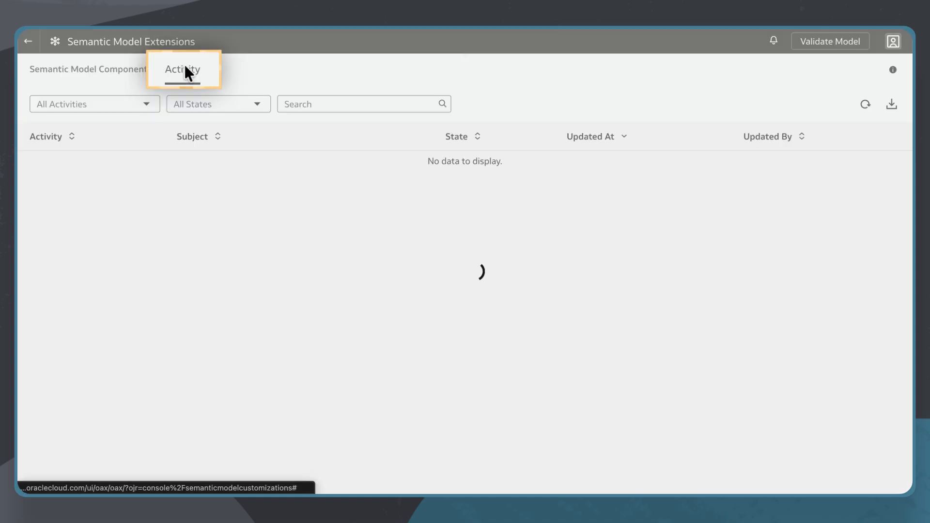
click(864, 106)
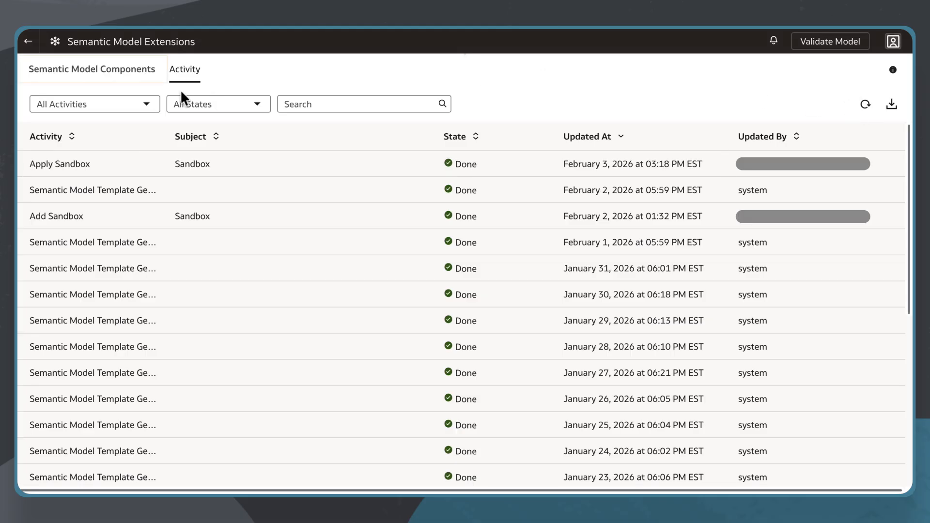
Publish the model with User Extensions set to Sandbox and confirm it shows Done
click(135, 68)
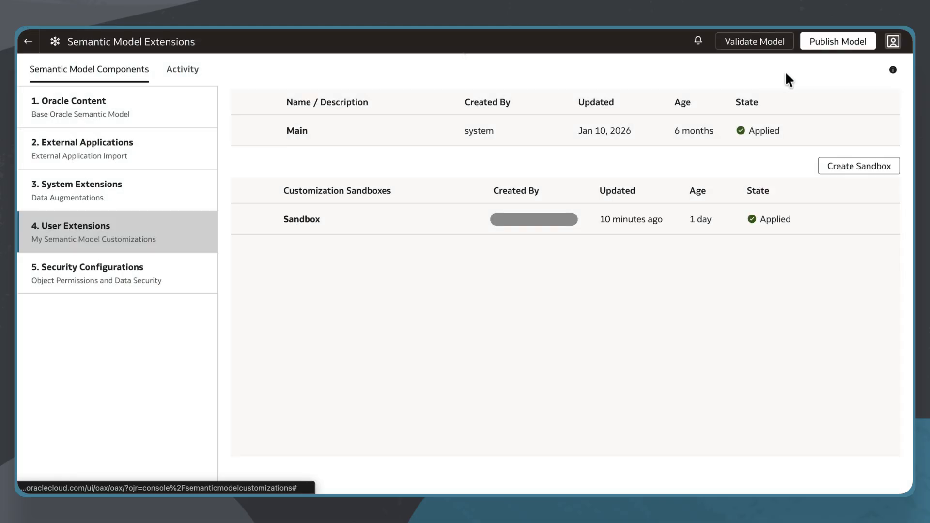
click(834, 44)
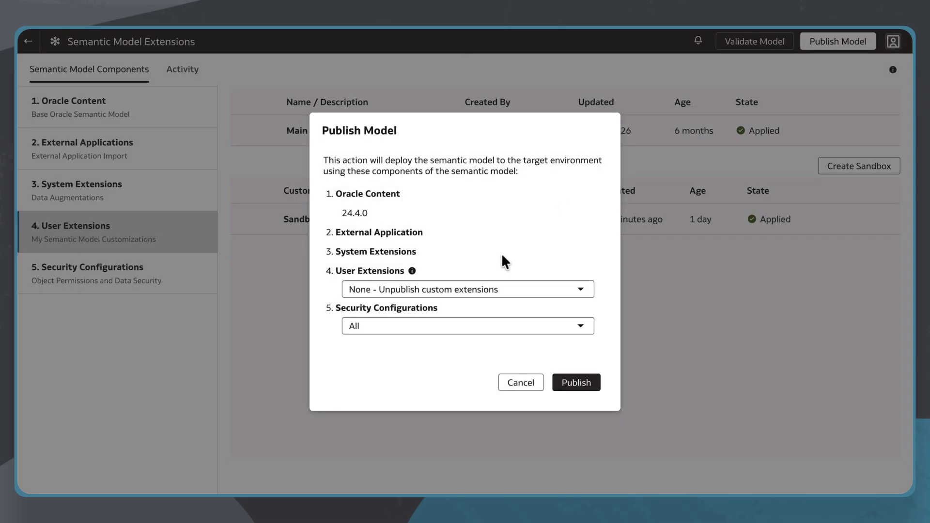
click(484, 289)
click(425, 369)
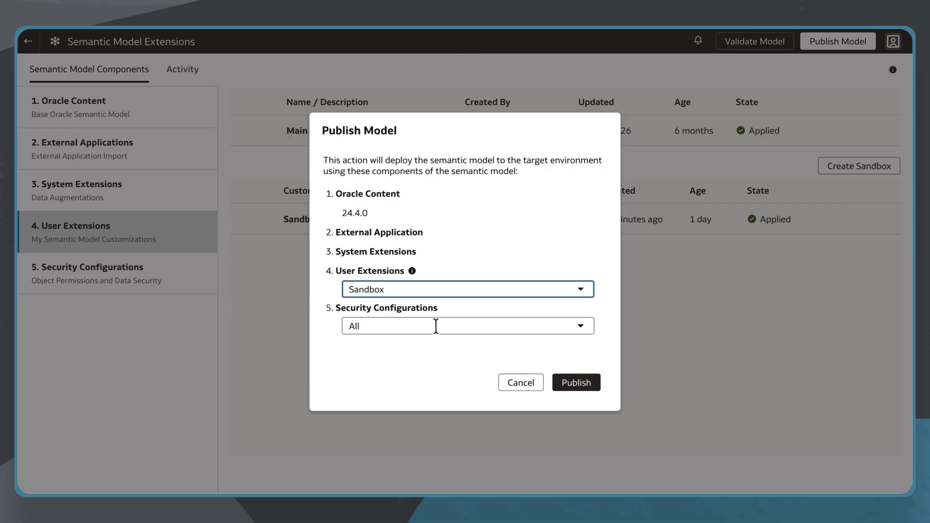
click(571, 384)
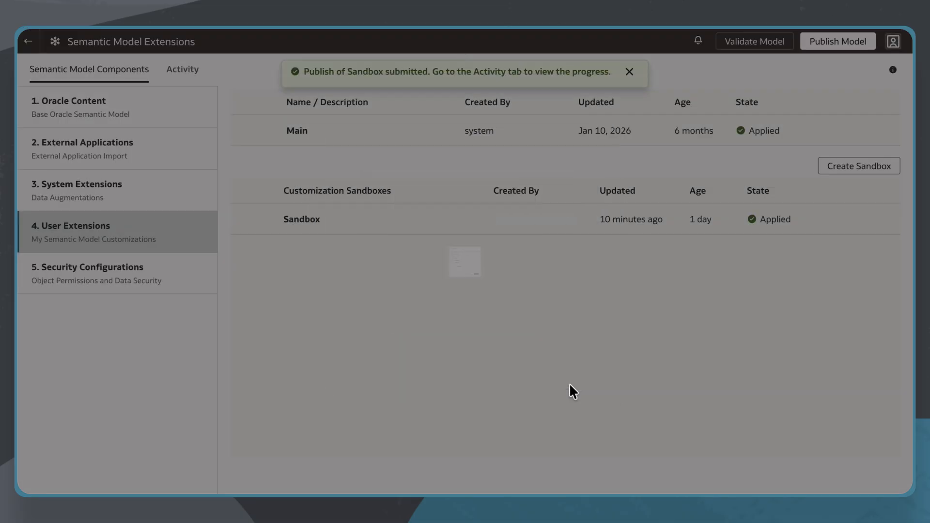
click(187, 73)
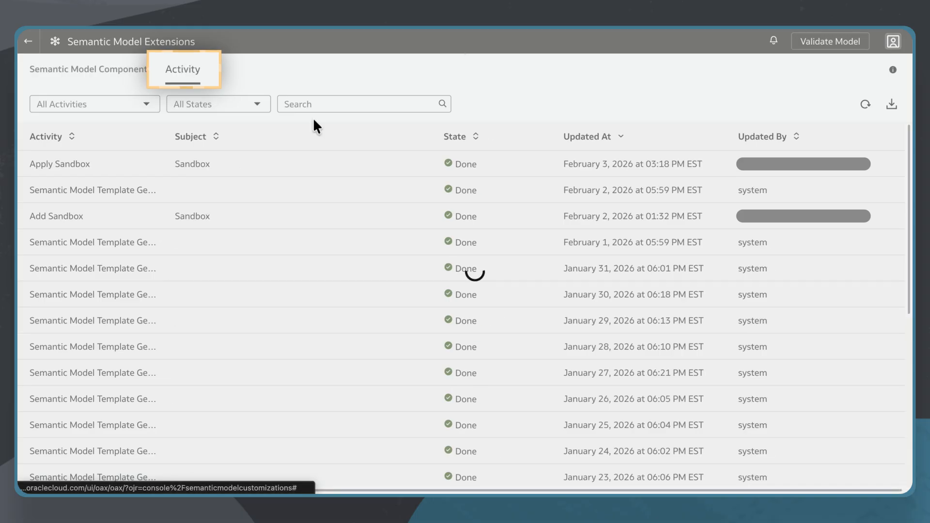
click(866, 105)
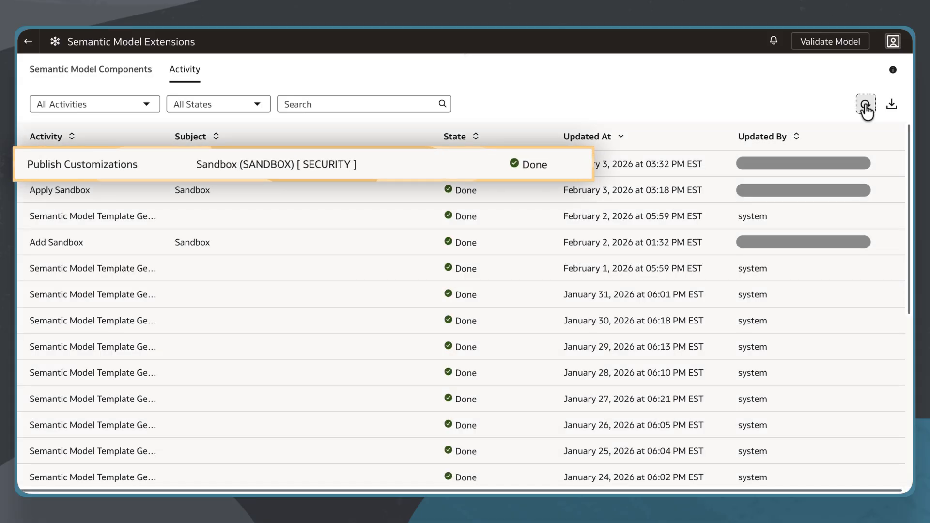
Create a new workbook from the Oracle Analytics home page
click(28, 43)
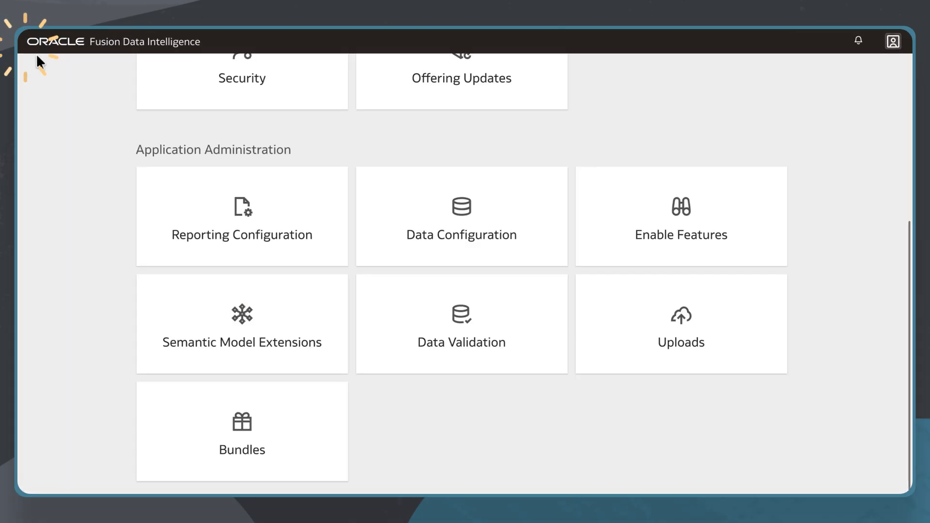
scroll(169, 136, up, 5)
click(182, 79)
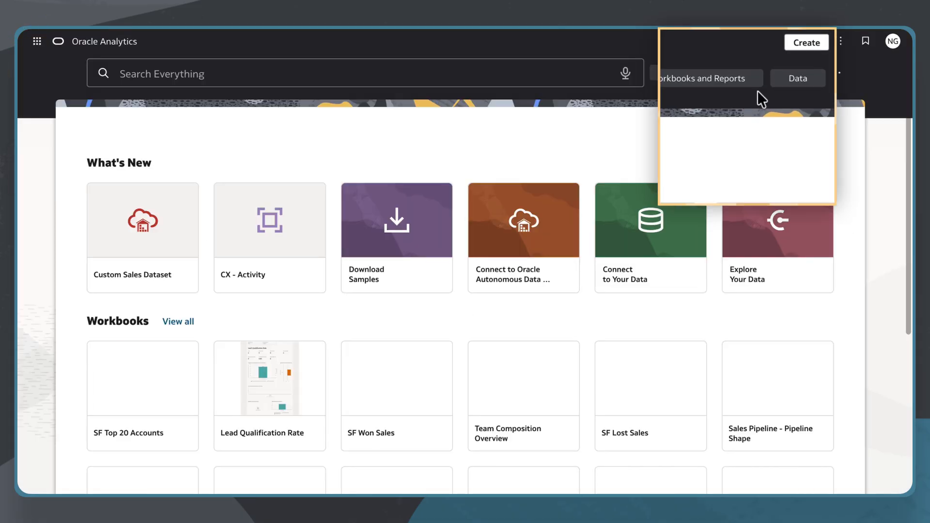
click(811, 45)
click(701, 128)
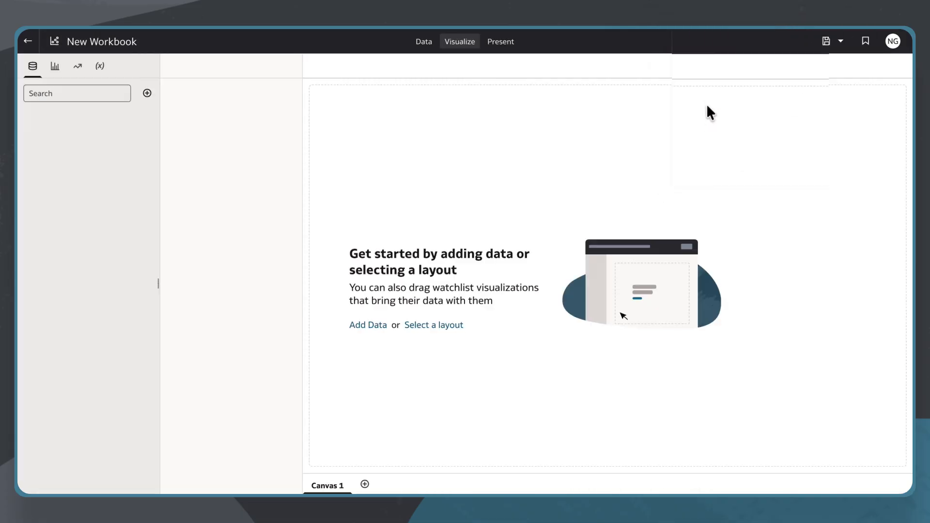
Add the SCM - Sales Orders subject area, found by searching 'sales order'
click(573, 119)
text(sales order)
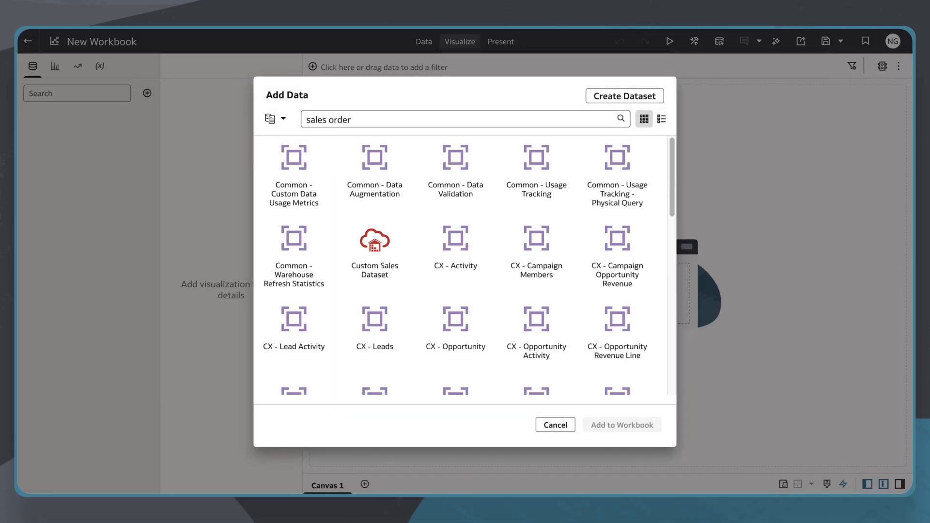
key(Return)
click(321, 182)
click(625, 423)
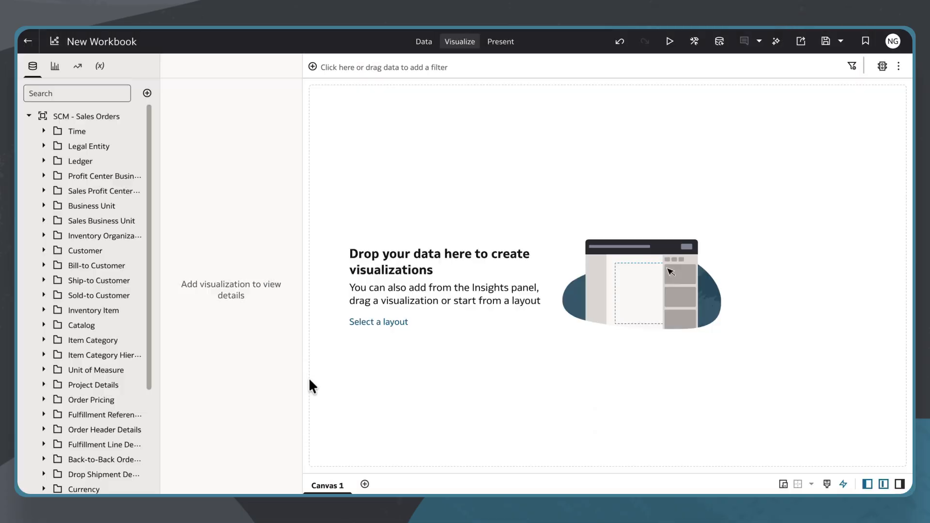
Chart Lines Count by Department and display it as a table
scroll(141, 354, down, 5)
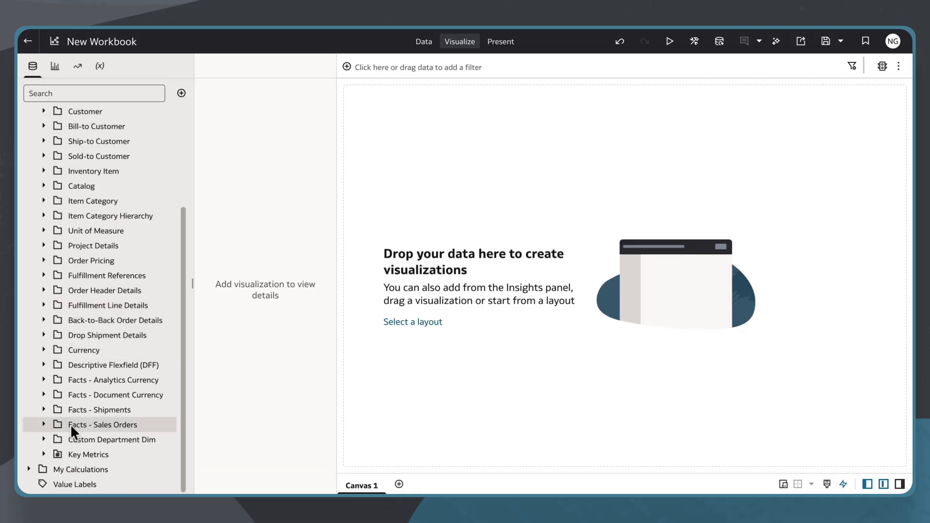
click(85, 439)
click(43, 424)
scroll(87, 423, down, 3)
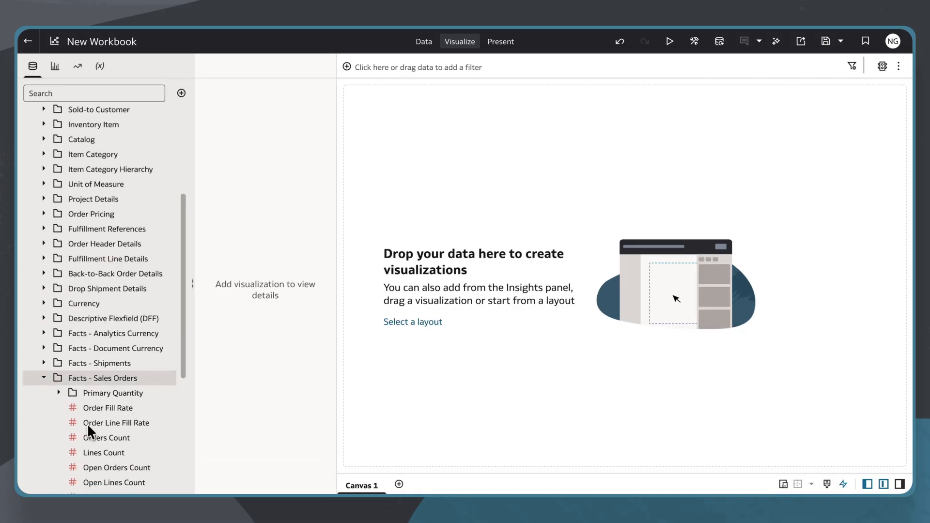
click(93, 415)
scroll(103, 413, down, 7)
ctrl+click(100, 440)
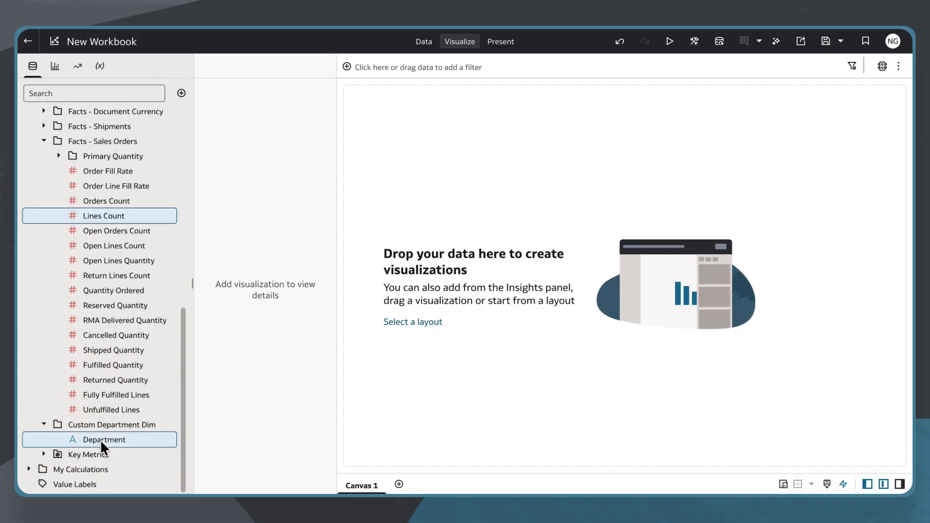
drag(101, 440, 598, 222)
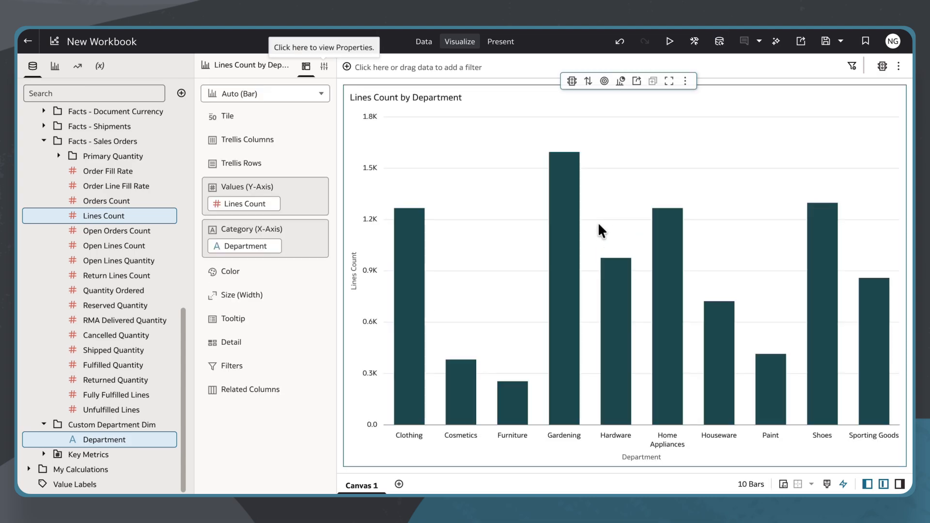
click(306, 97)
click(241, 252)
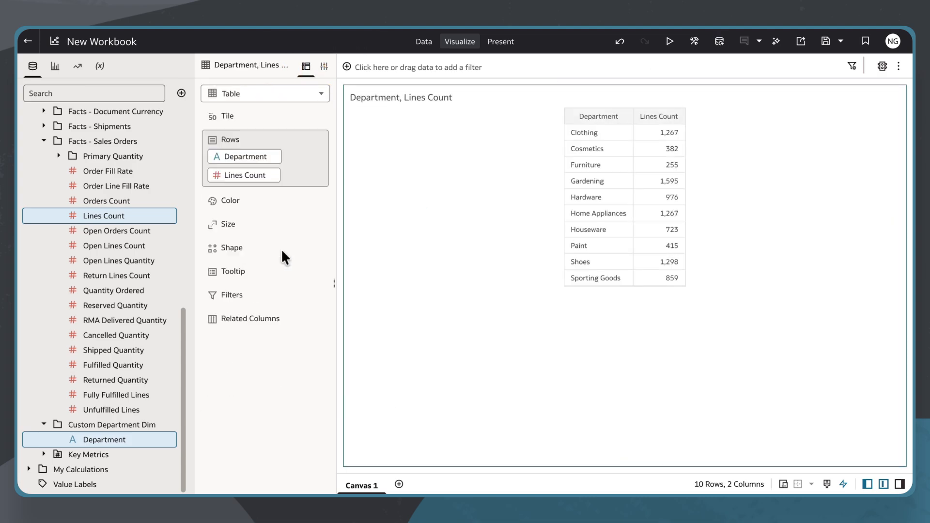